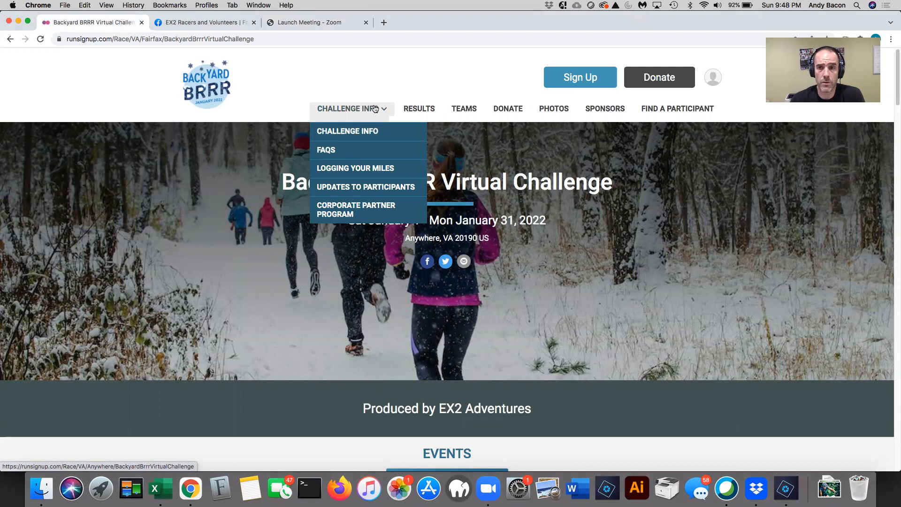
Read the challenge FAQs, then the Logging Your Miles page with its distance conversion list.
left_click(350, 151)
scroll(538, 289, "down", 1)
scroll(538, 290, "down", 2)
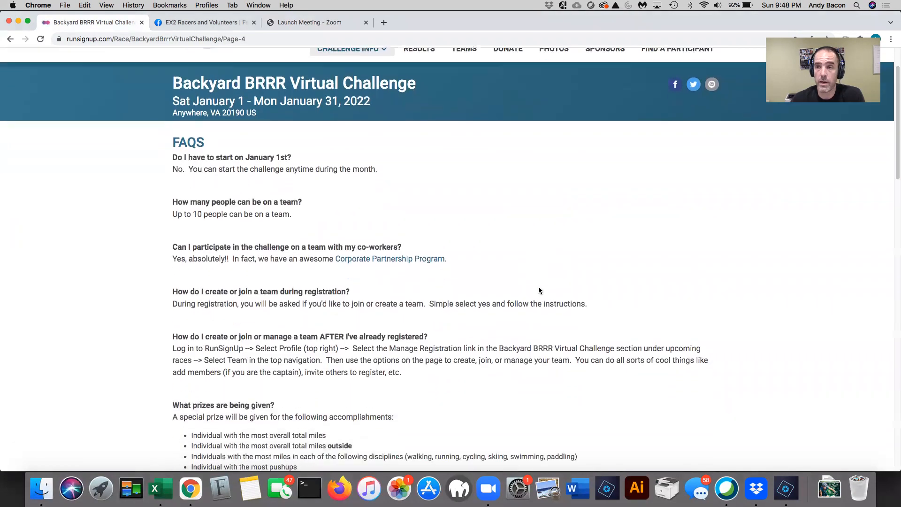
scroll(539, 290, "up", 3)
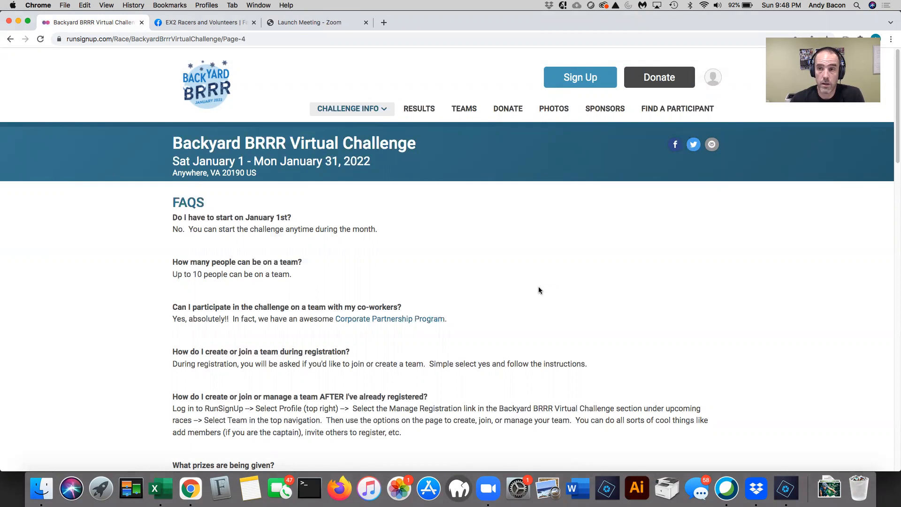
mouse_move(349, 108)
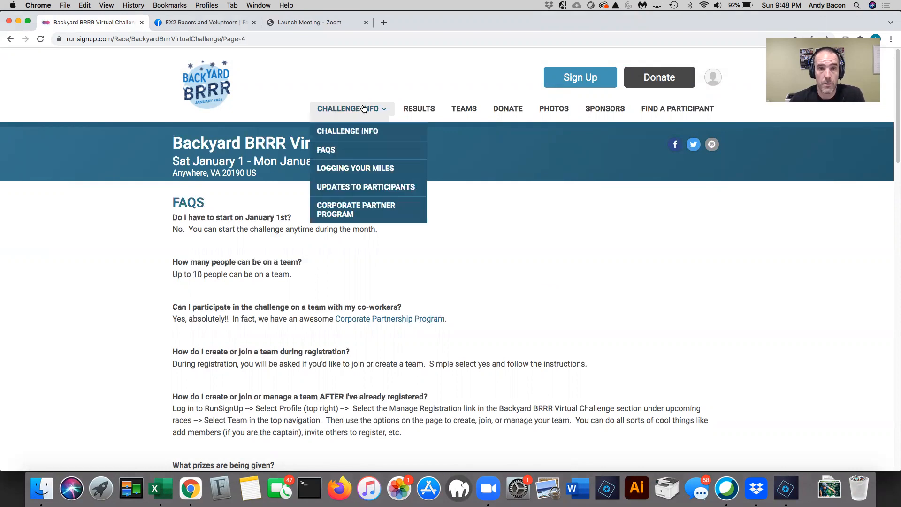
left_click(354, 170)
scroll(354, 171, "down", 2)
scroll(325, 314, "down", 2)
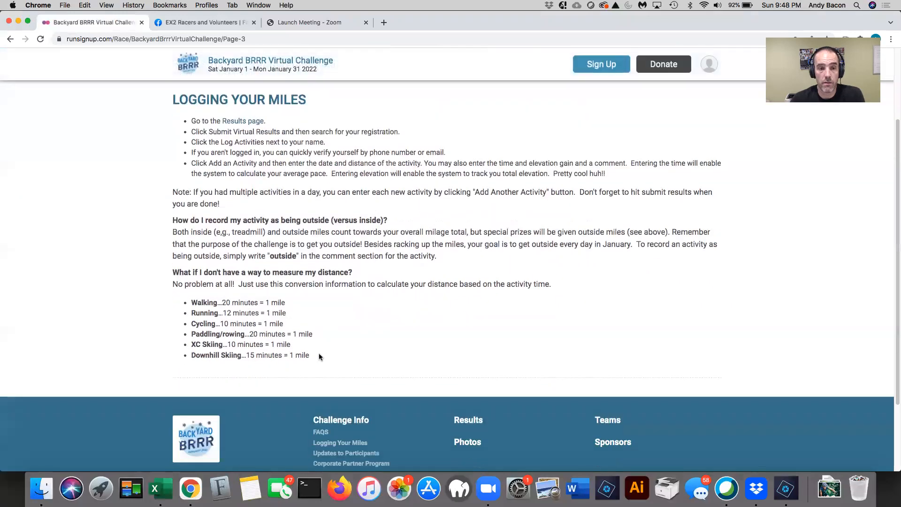
mouse_move(319, 352)
left_mouse_down()
mouse_move(205, 312)
mouse_move(358, 271)
left_mouse_up()
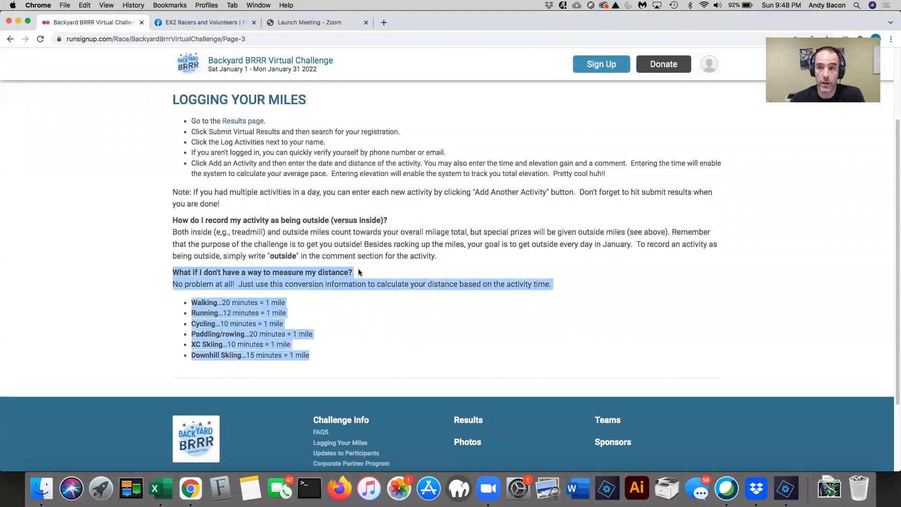
left_click(229, 287)
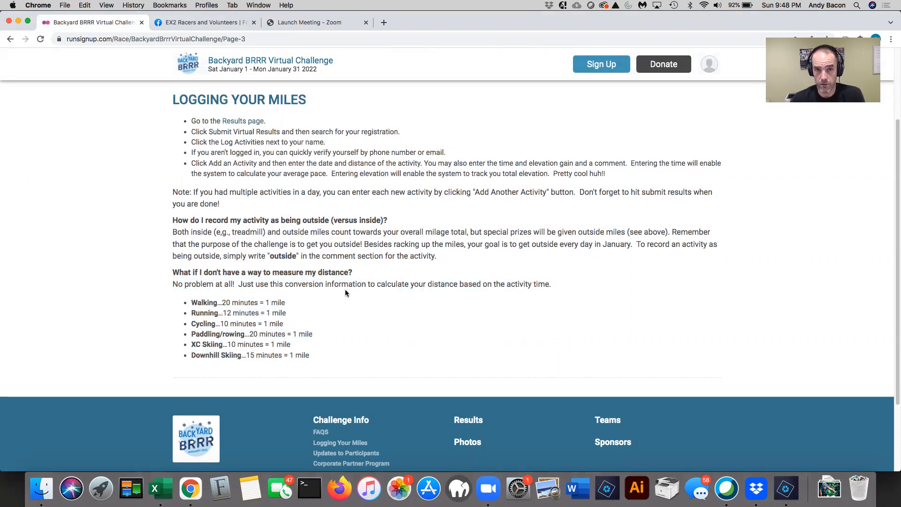
scroll(345, 292, "up", 3)
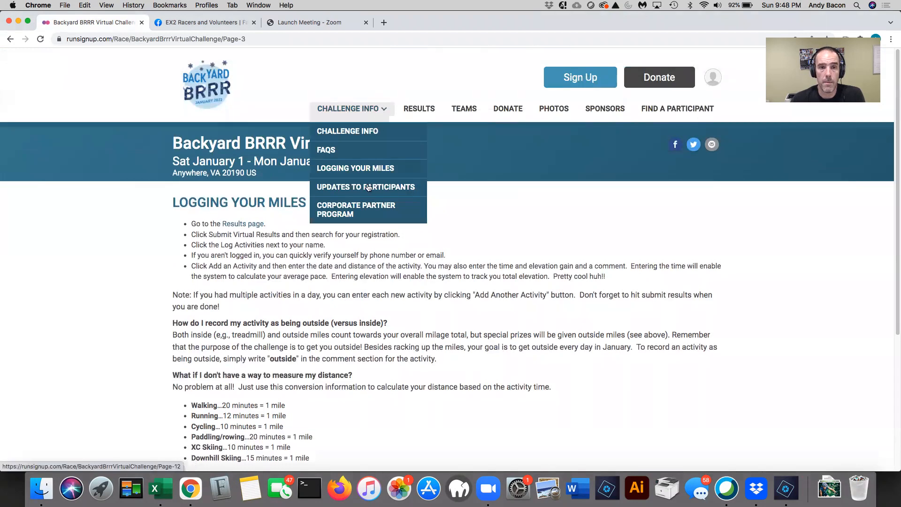
View the Updates to Participants page, then the Corporate Partner Program page.
left_click(366, 187)
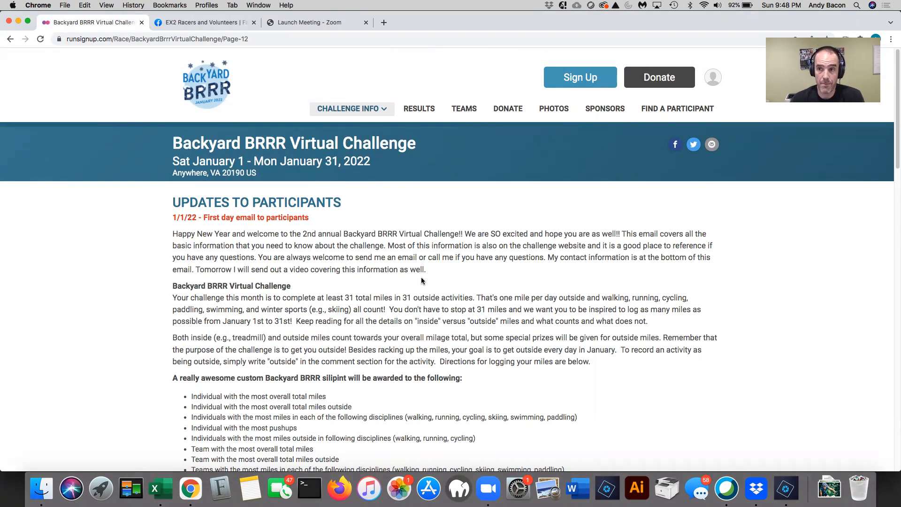
scroll(421, 283, "down", 1)
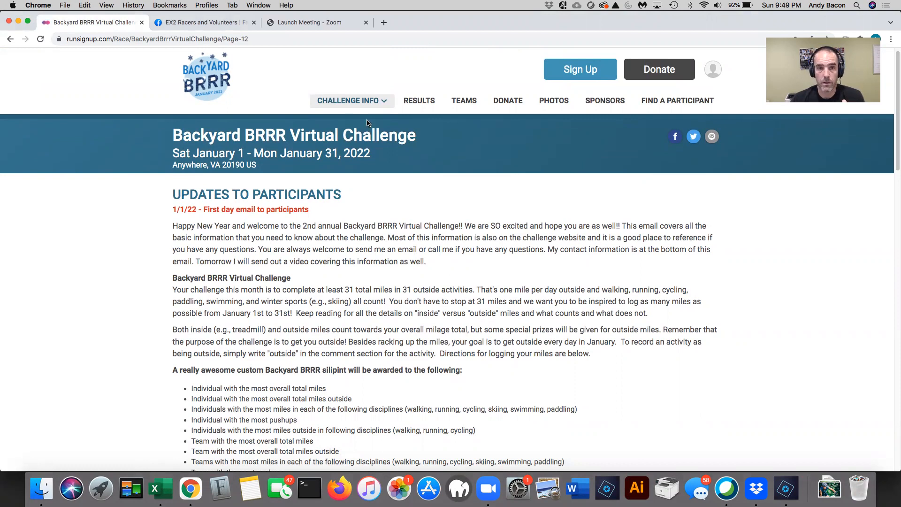
mouse_move(350, 101)
left_click(370, 205)
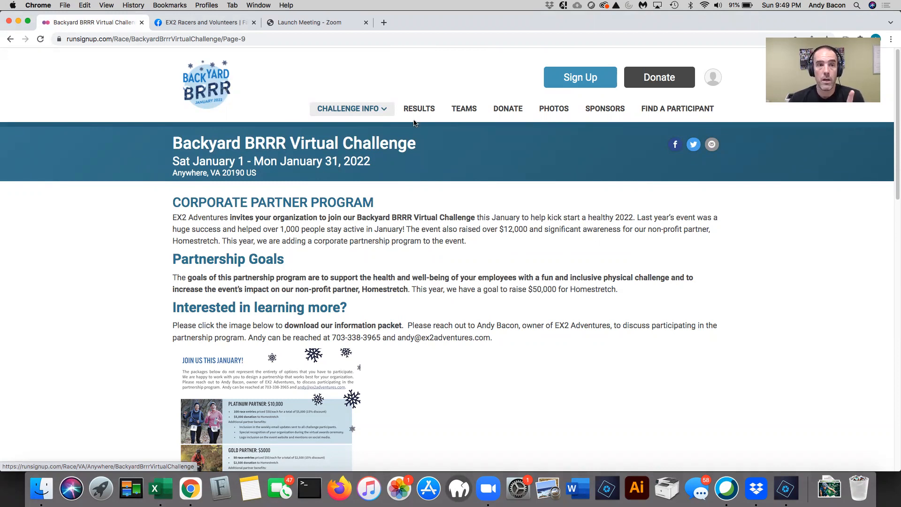
Reach the Participant Lookup form via the challenge results' Submit Virtual Results link.
left_click(422, 108)
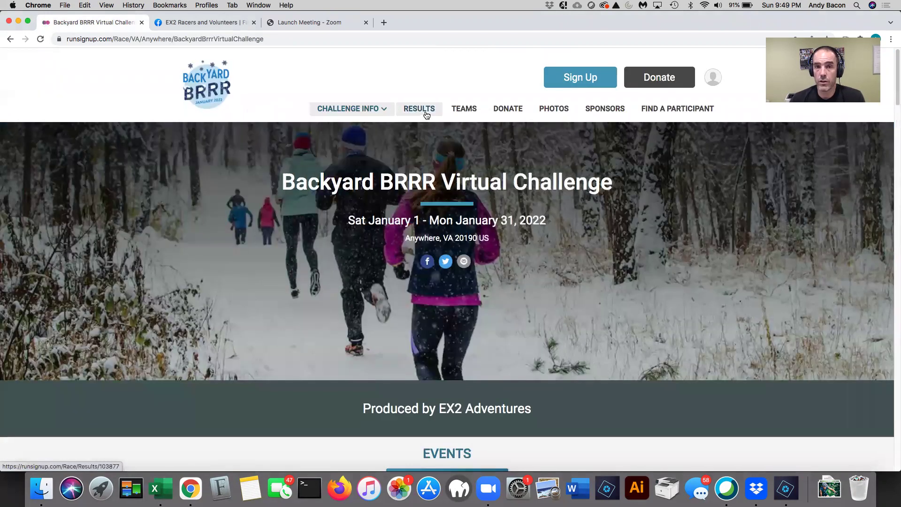
left_click(425, 112)
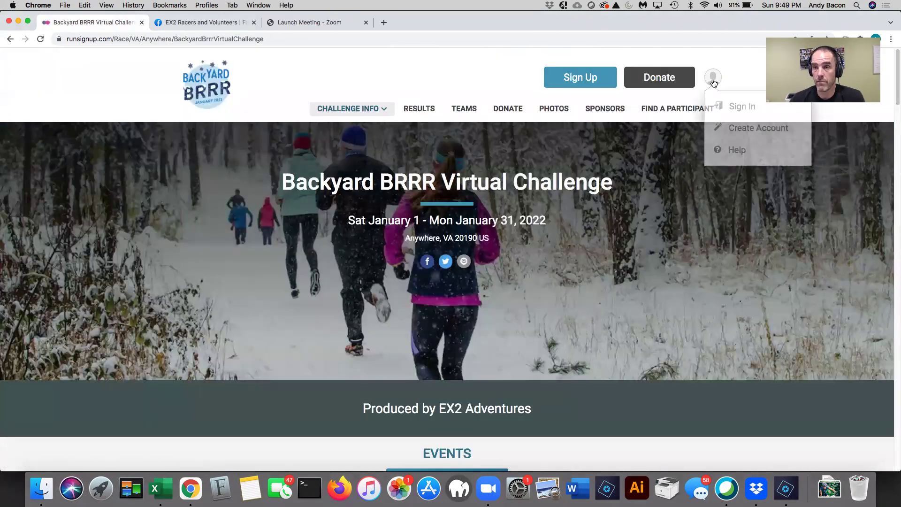
left_click(712, 79)
left_click(641, 224)
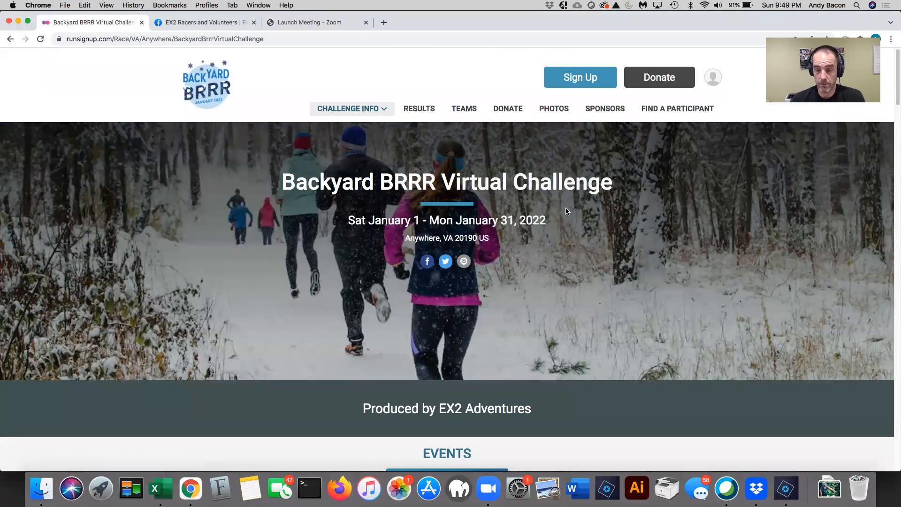
left_click(423, 111)
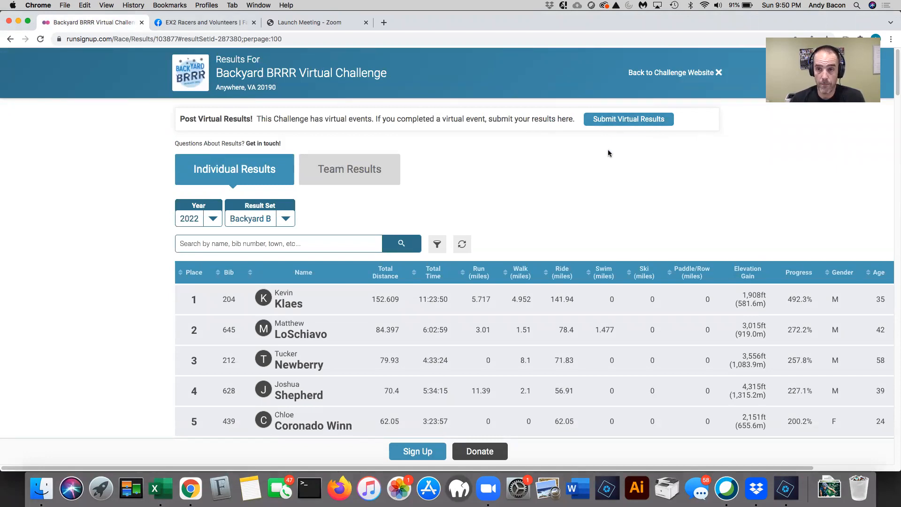
left_click(616, 124)
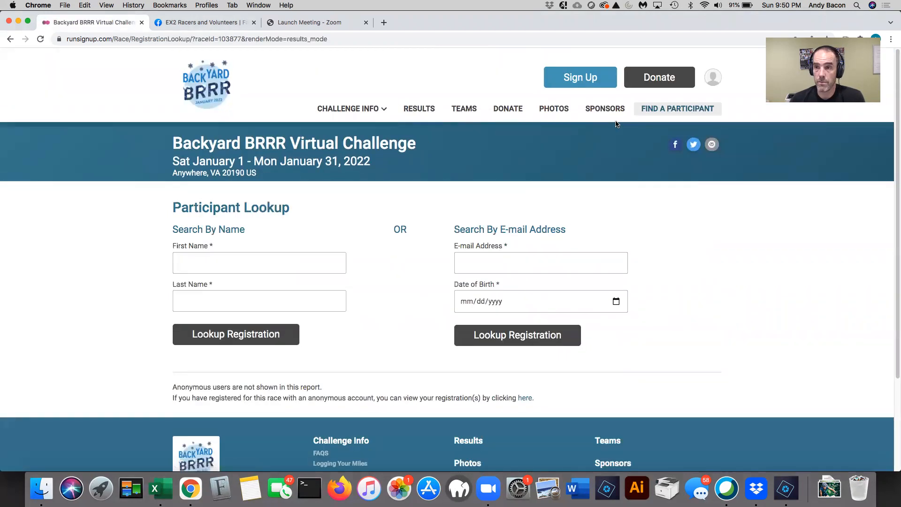
left_click(294, 266)
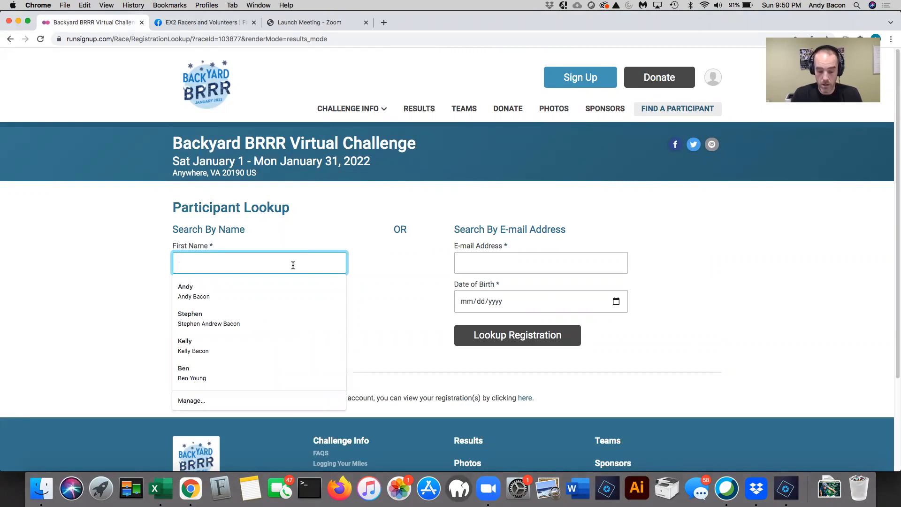
type("Andy")
key("Tab")
type("Bacon")
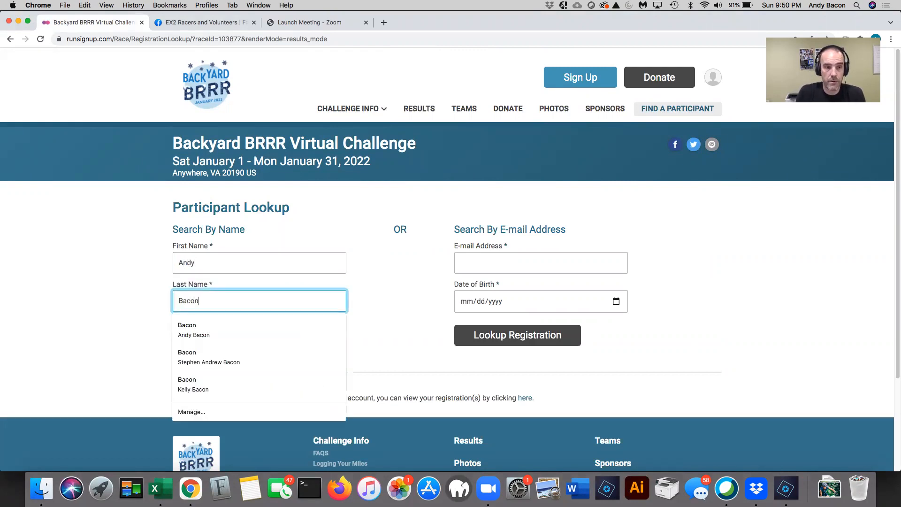
left_click(260, 335)
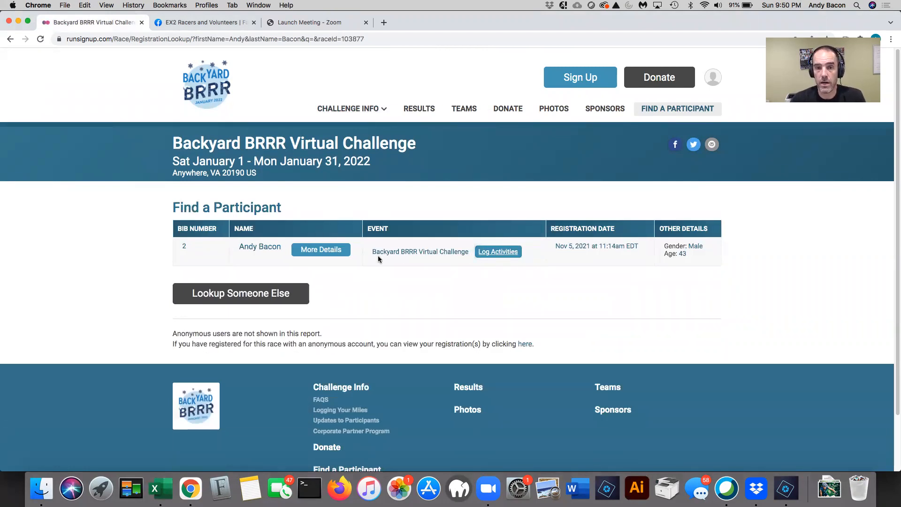
left_click(496, 256)
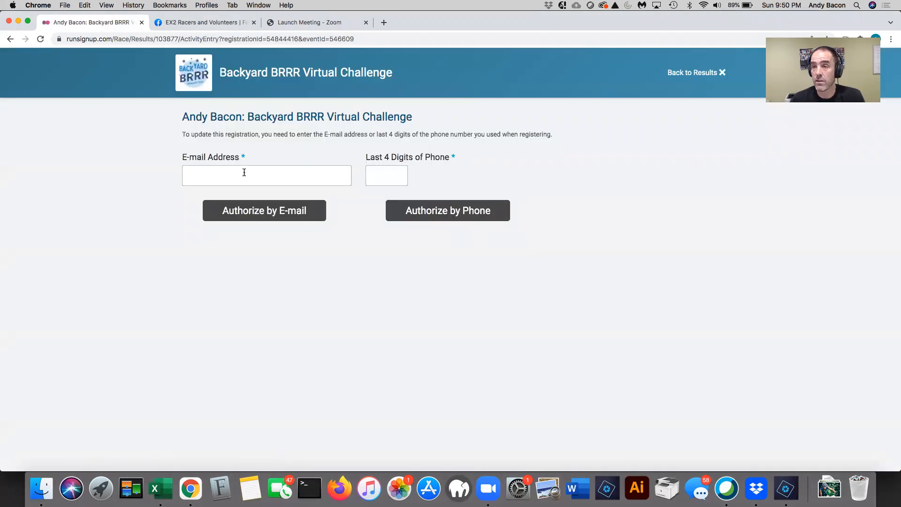
Authorize access with the saved phone digits to reach the blank Log Activities form.
left_click(373, 179)
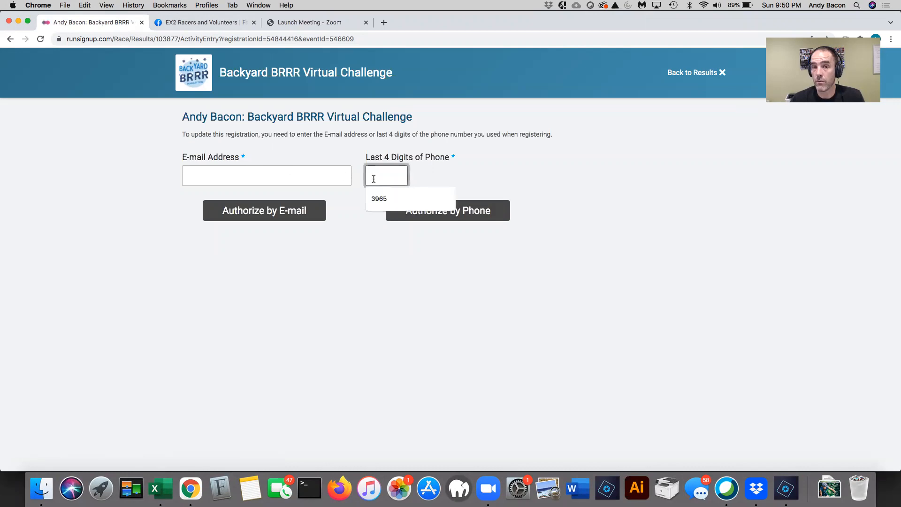
left_click(380, 199)
left_click(448, 210)
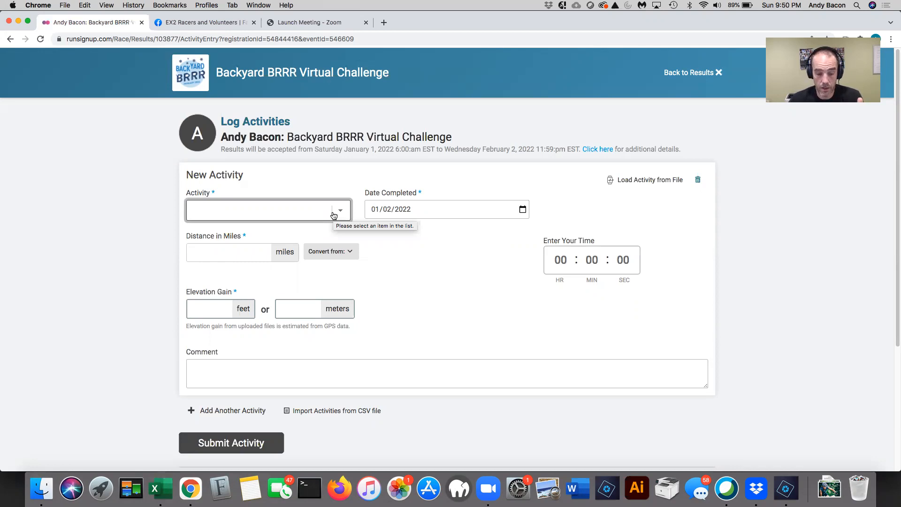
Set the new activity to Ride with 15.22 miles and 1047 ft elevation gain.
left_click(303, 211)
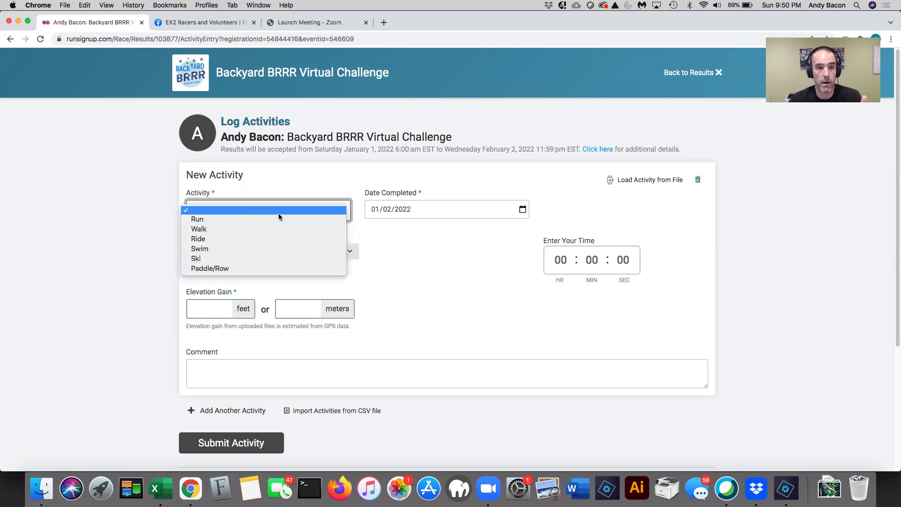
left_click(219, 240)
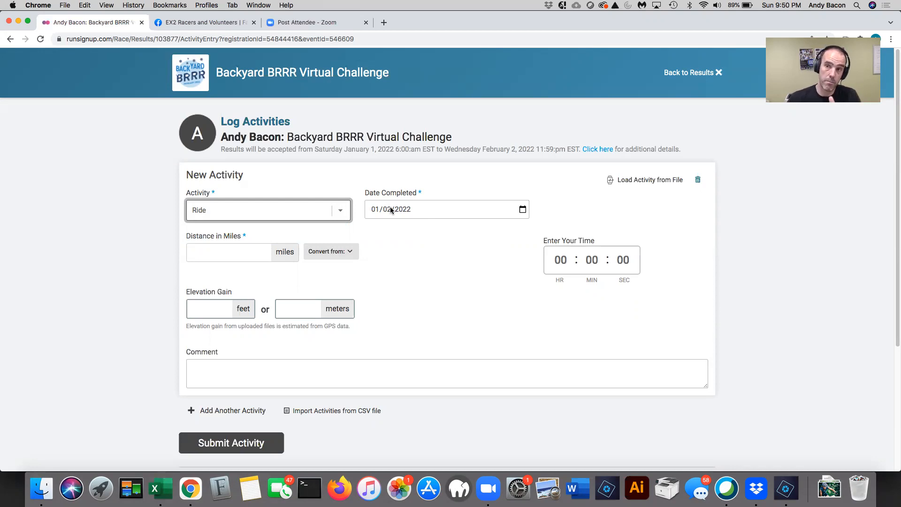
left_click(252, 251)
type("15.22")
left_click(479, 329)
left_click(205, 309)
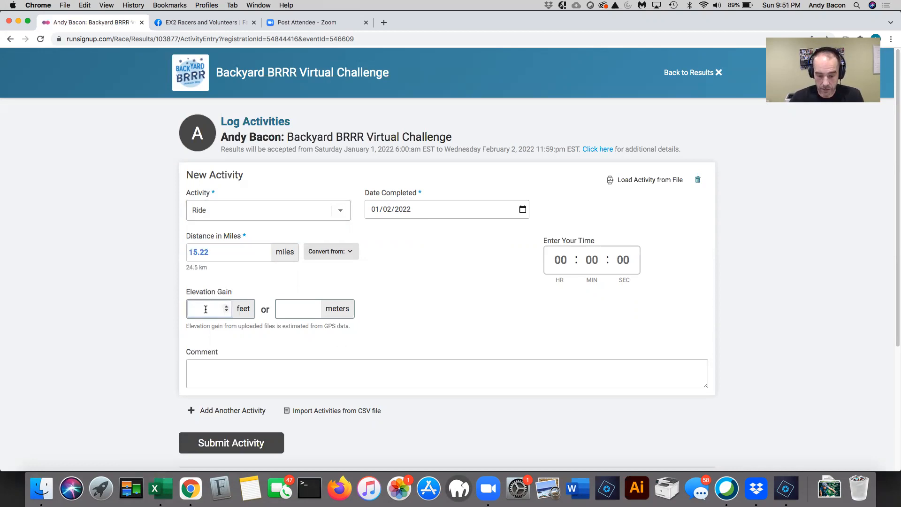
type("1047")
left_click(429, 291)
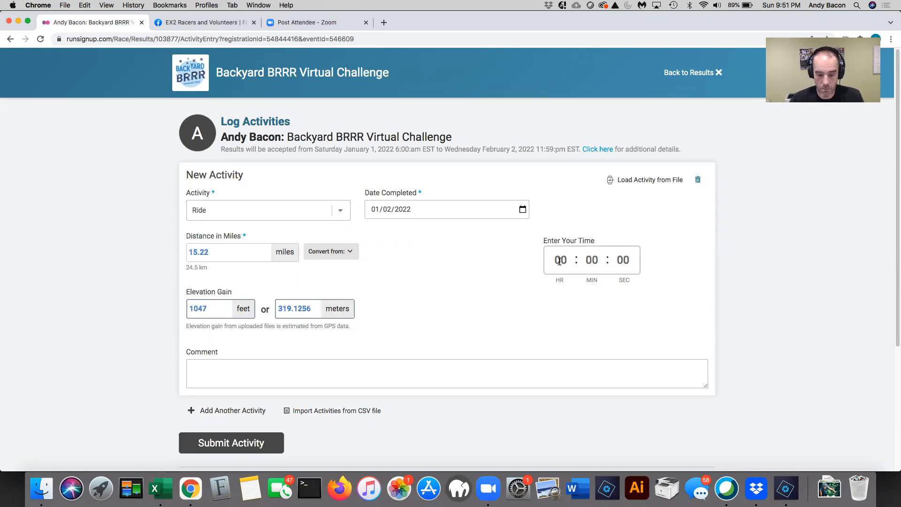
Enter the ride time of 1:09:34 and begin the activity comment.
left_click(560, 259)
type("1")
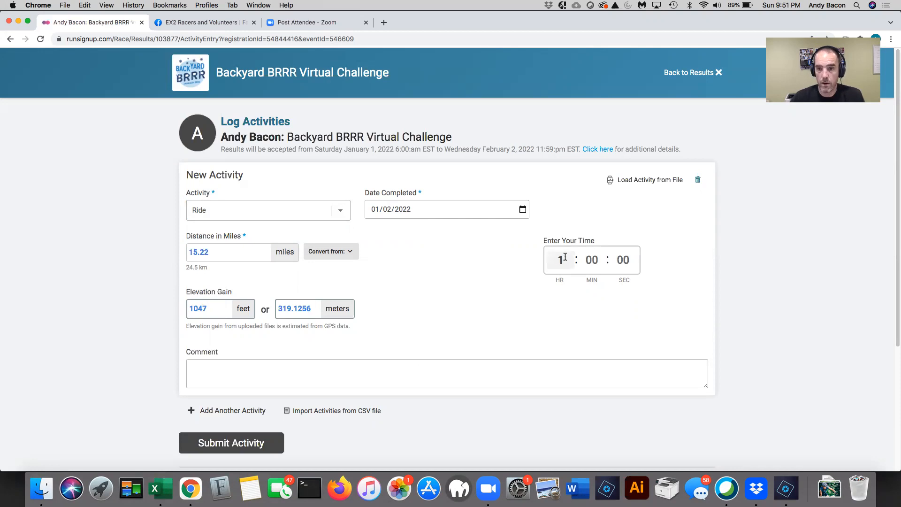
left_click(592, 259)
type("9")
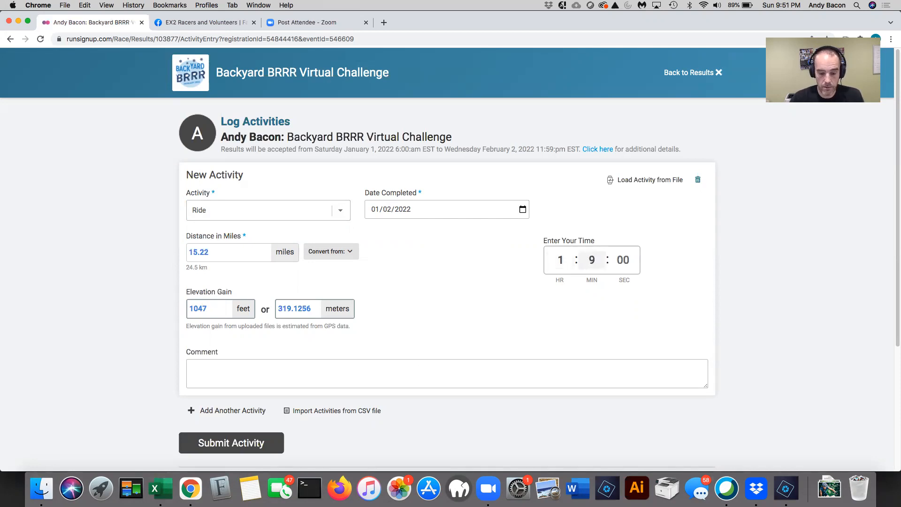
left_click(632, 260)
type("34")
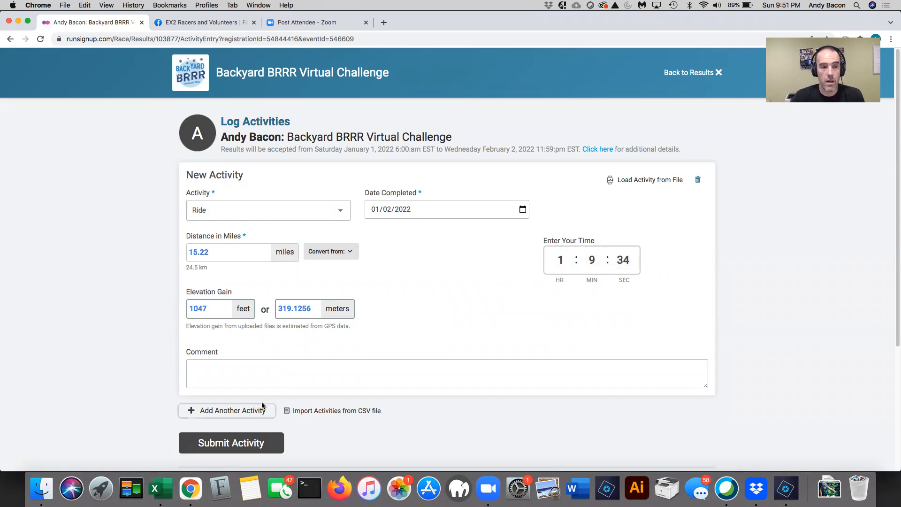
left_click(252, 362)
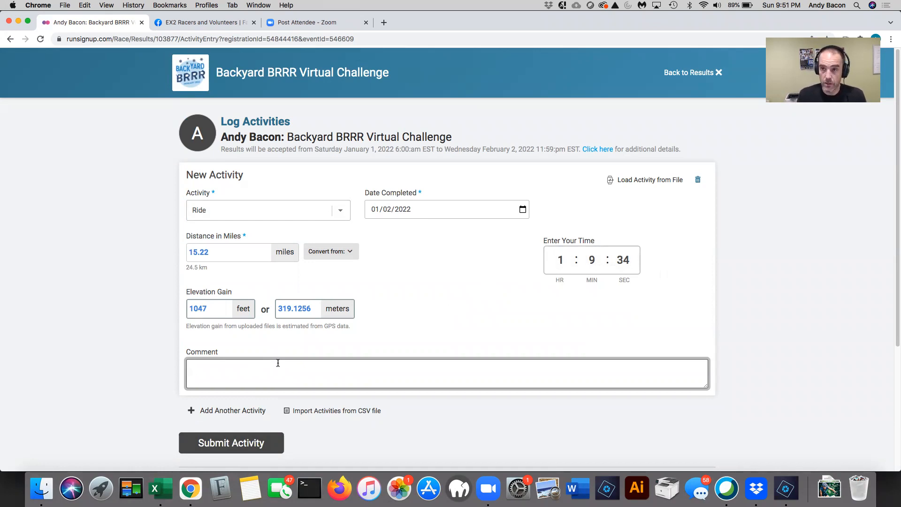
type("outside -")
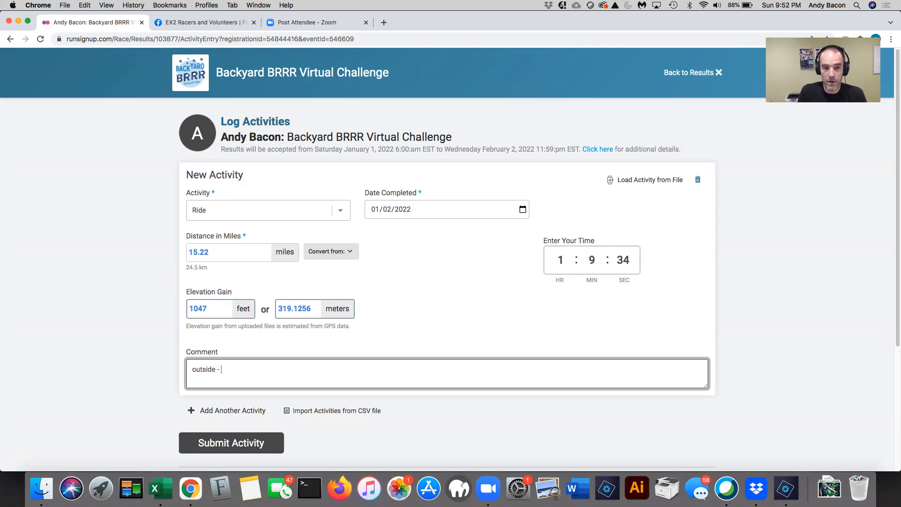
type("100 ")
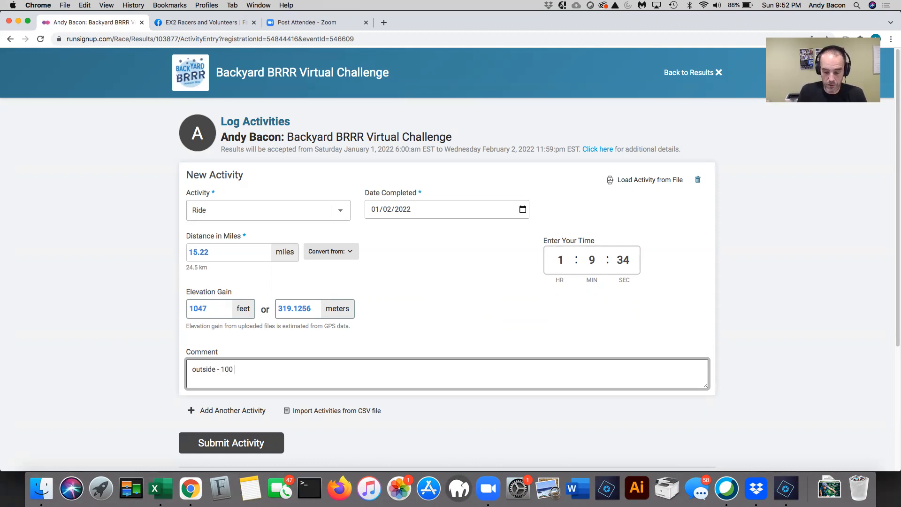
type("piushup")
Finish the ride comment as 'outside - 100 pushups', correcting a misspelling.
key("BackSpace")
key("BackSpace")
key("BackSpace")
key("BackSpace")
key("BackSpace")
type("ushups")
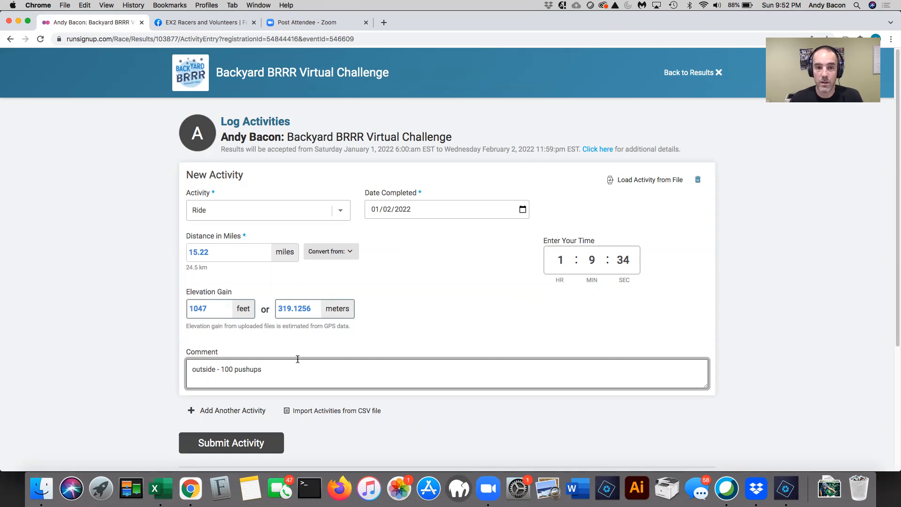
left_click(405, 314)
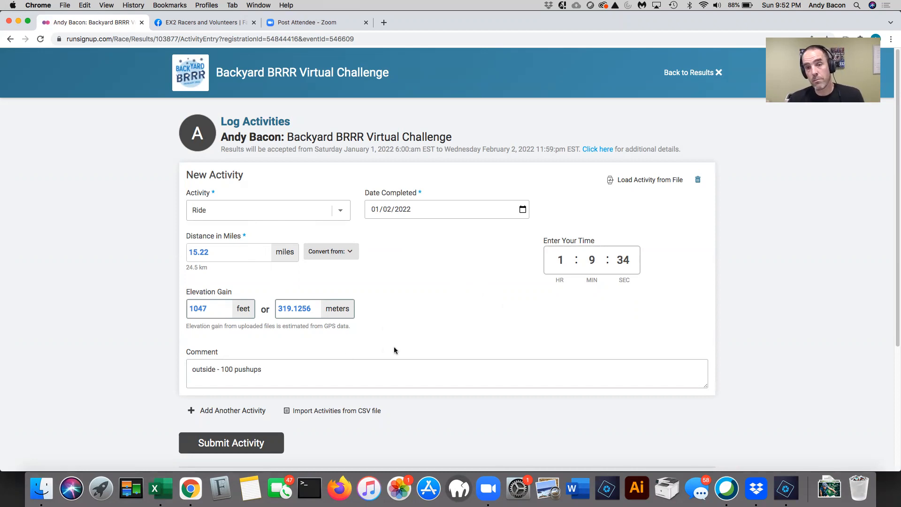
scroll(401, 330, "down", 3)
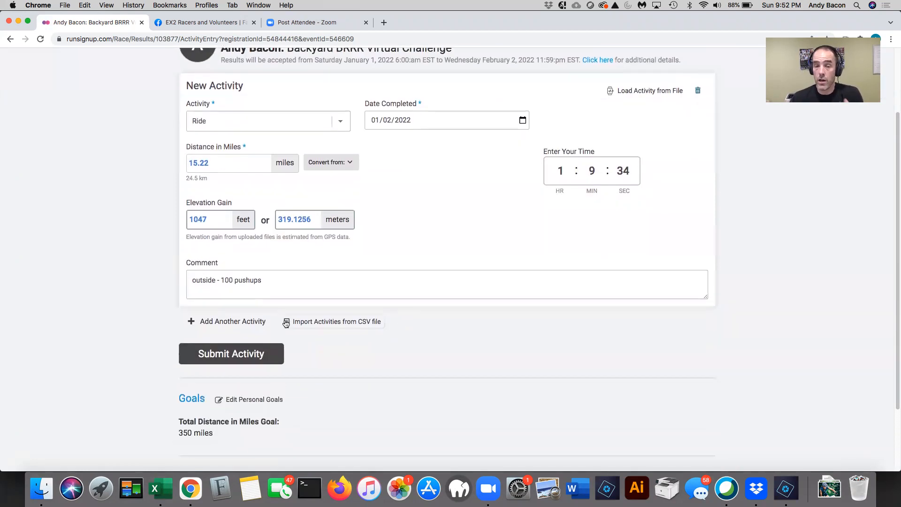
Add a second activity as a Run of 1.01 miles.
left_click(246, 322)
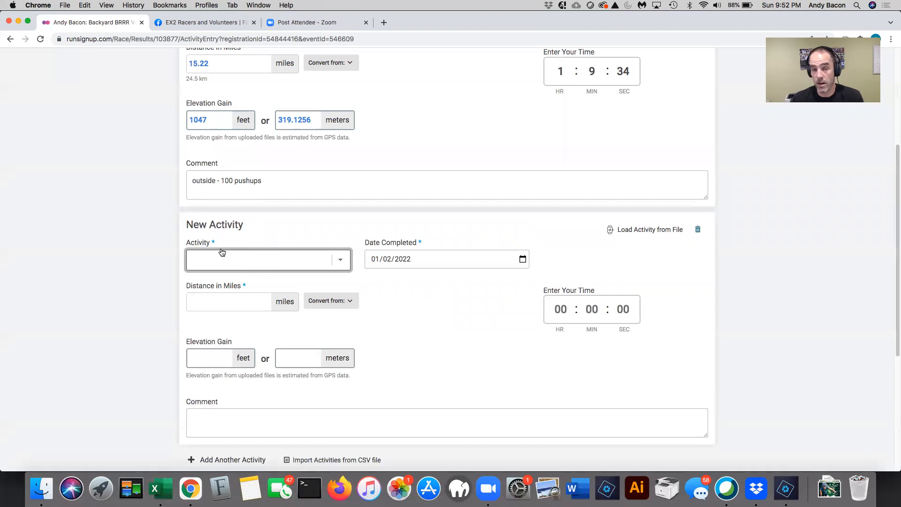
left_click(226, 256)
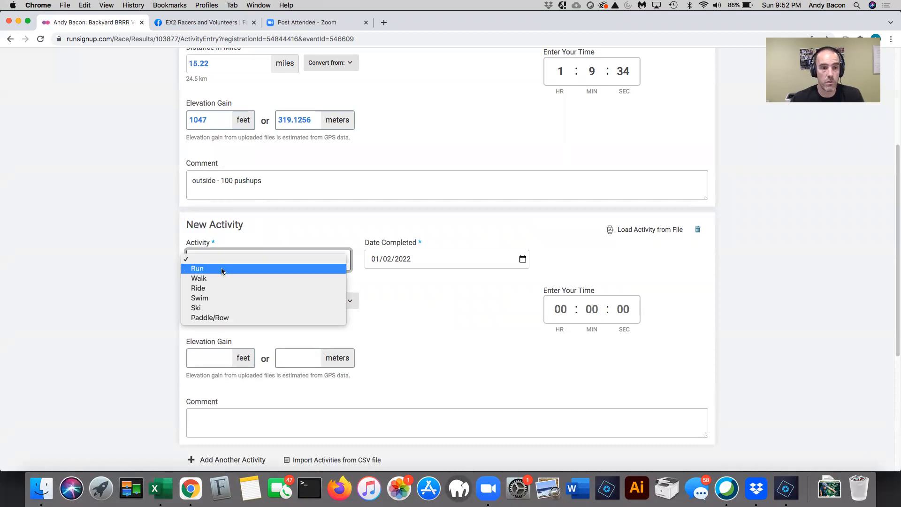
left_click(222, 269)
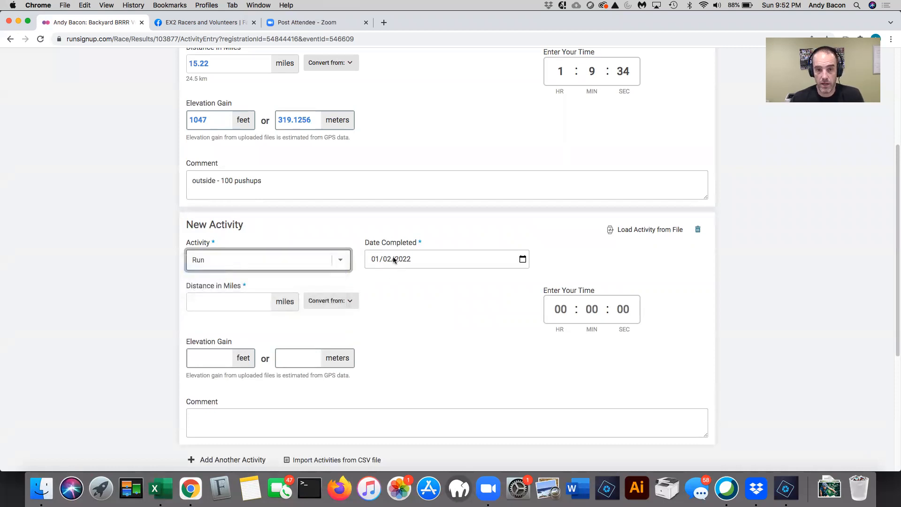
left_click(248, 298)
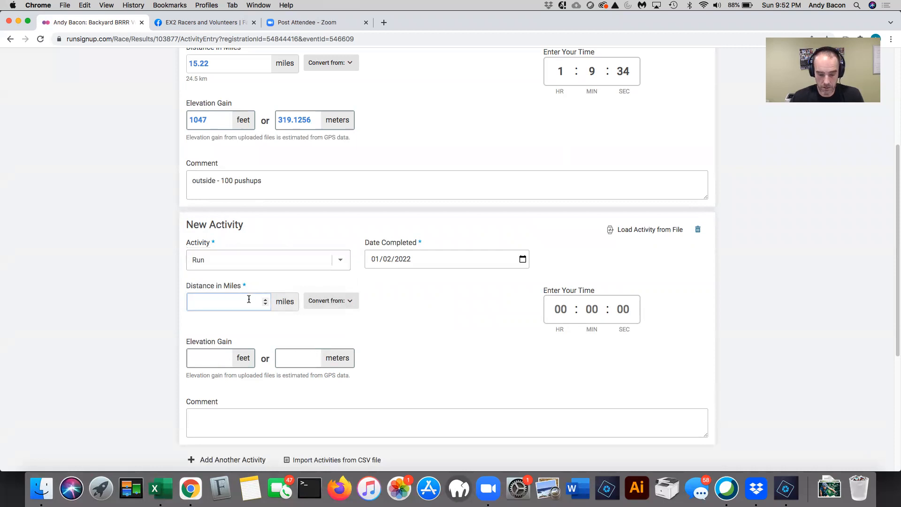
type("1.01")
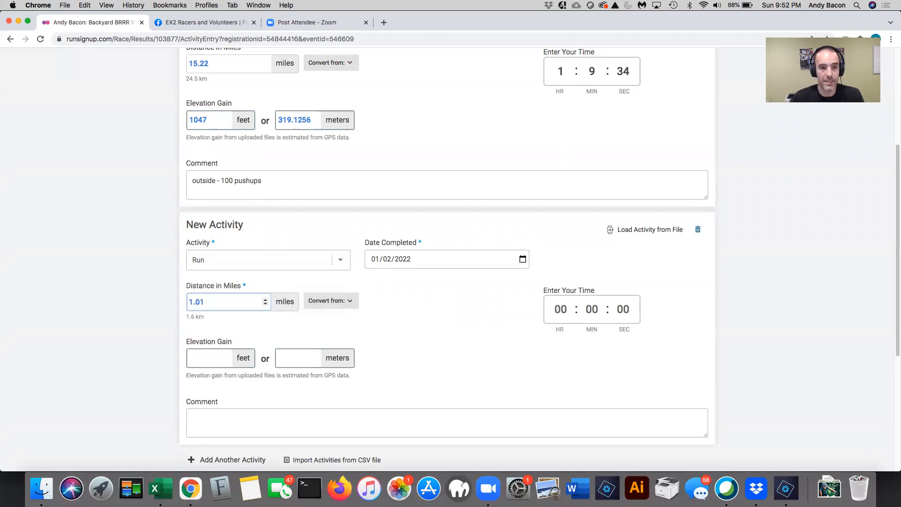
left_click(402, 304)
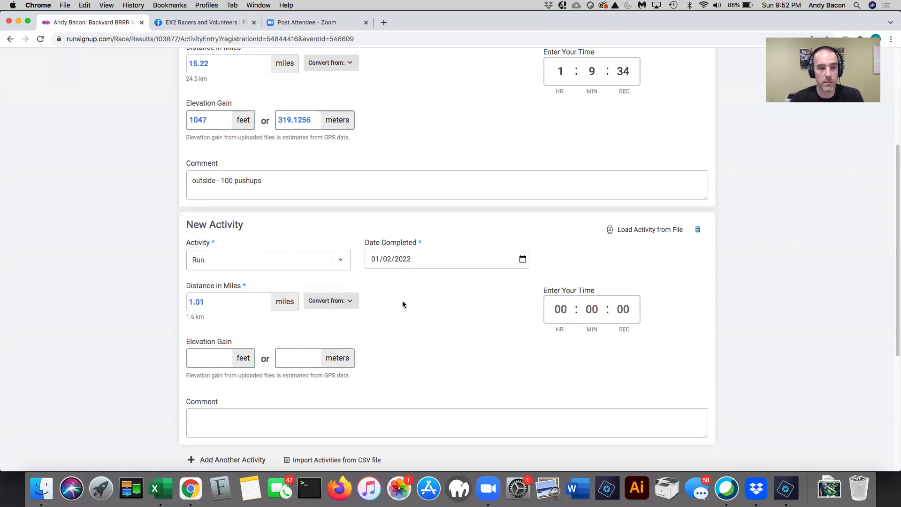
Give the run a time of 0:11:24, 57 ft elevation and an evening-run comment.
left_click(589, 310)
type("11")
left_click(622, 309)
type("24")
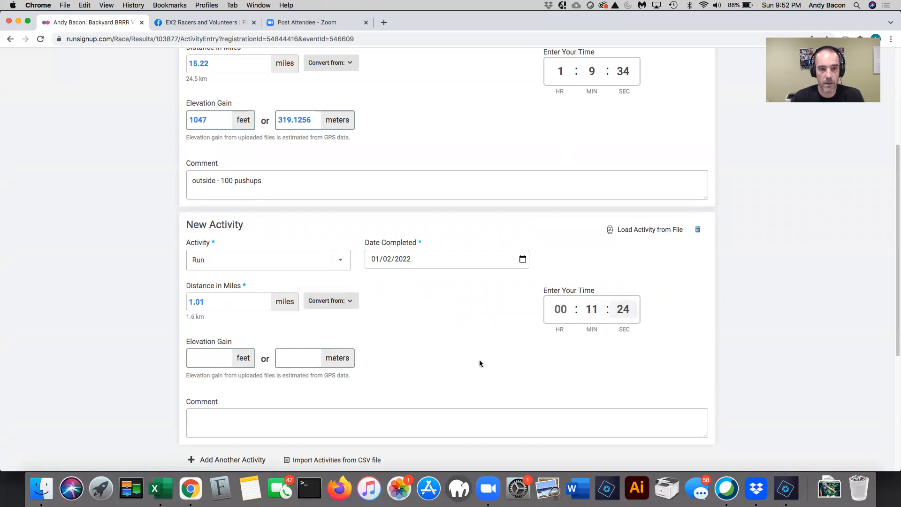
left_click(203, 357)
type("57")
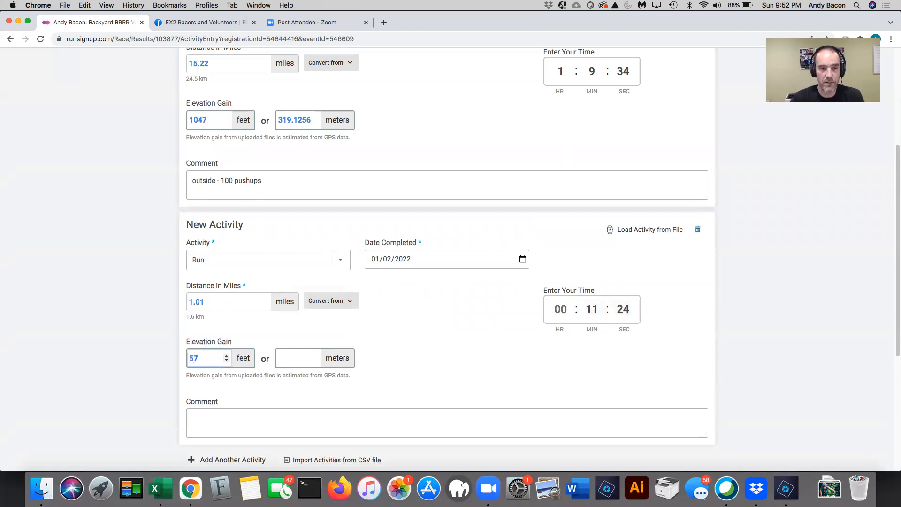
left_click(271, 428)
type("outside - ")
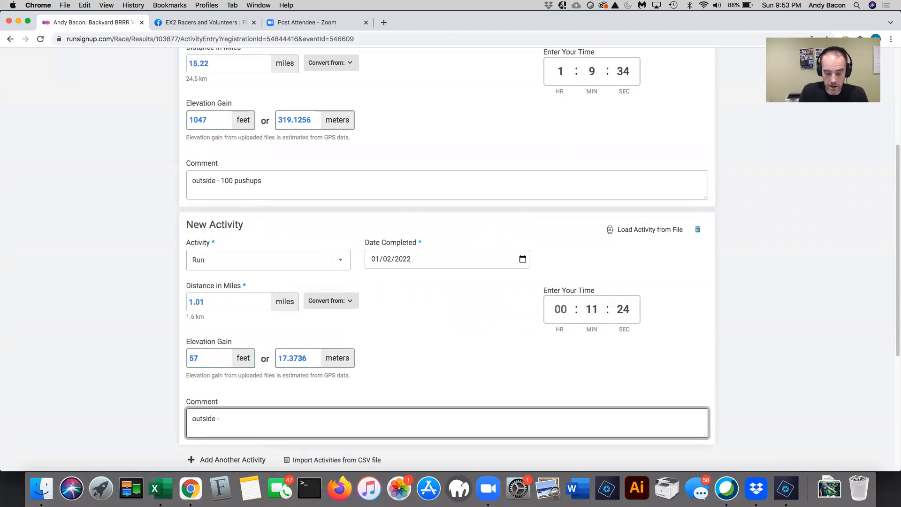
type("evening run with Emily")
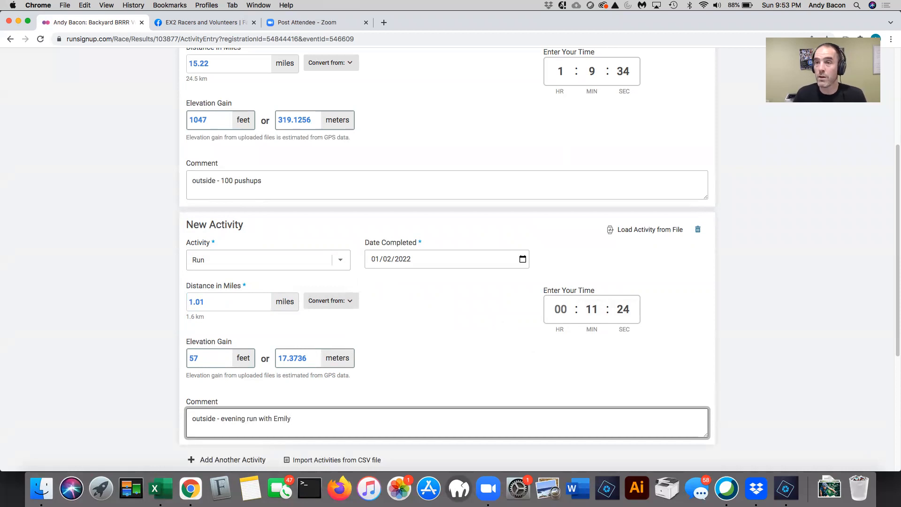
left_click(443, 380)
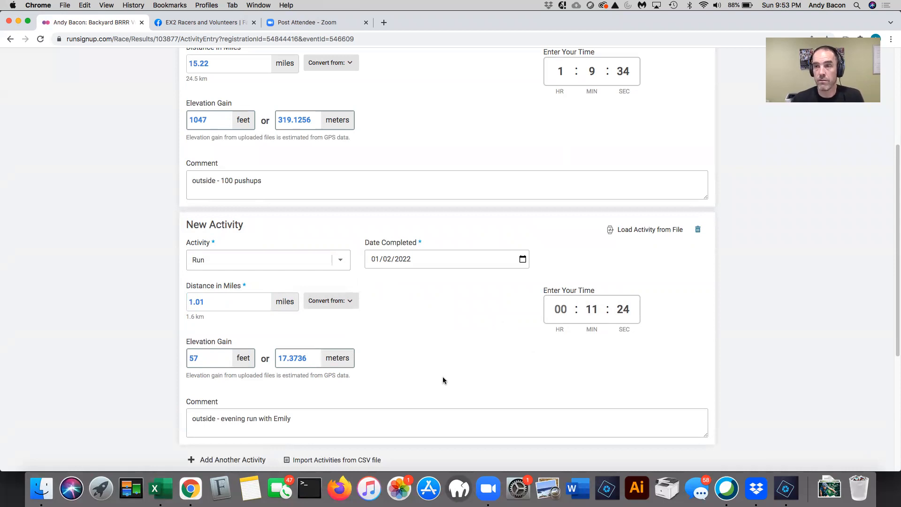
scroll(469, 310, "down", 1)
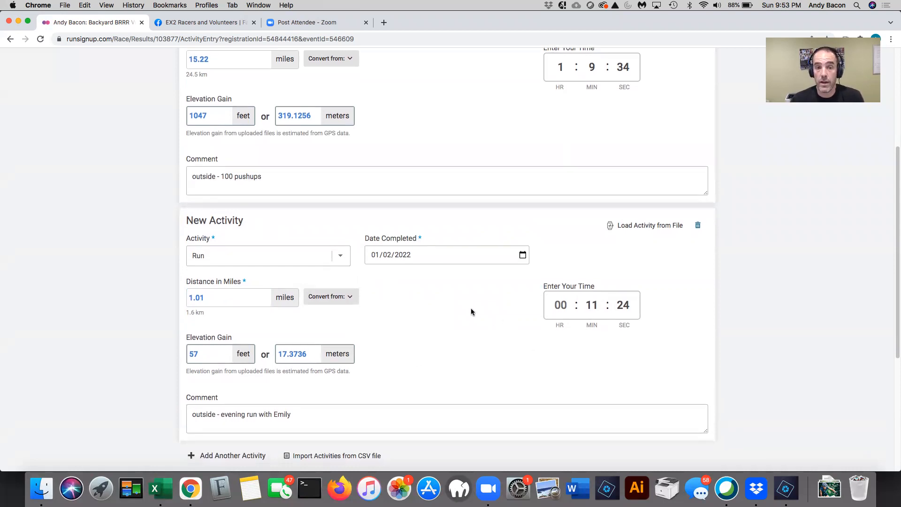
scroll(471, 312, "down", 5)
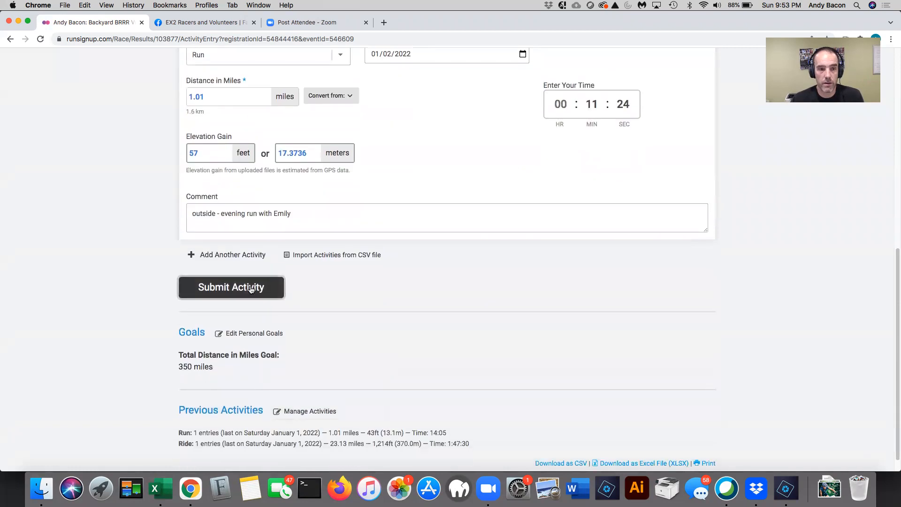
Submit both new activities so the challenge confirms they are saved.
left_click(232, 286)
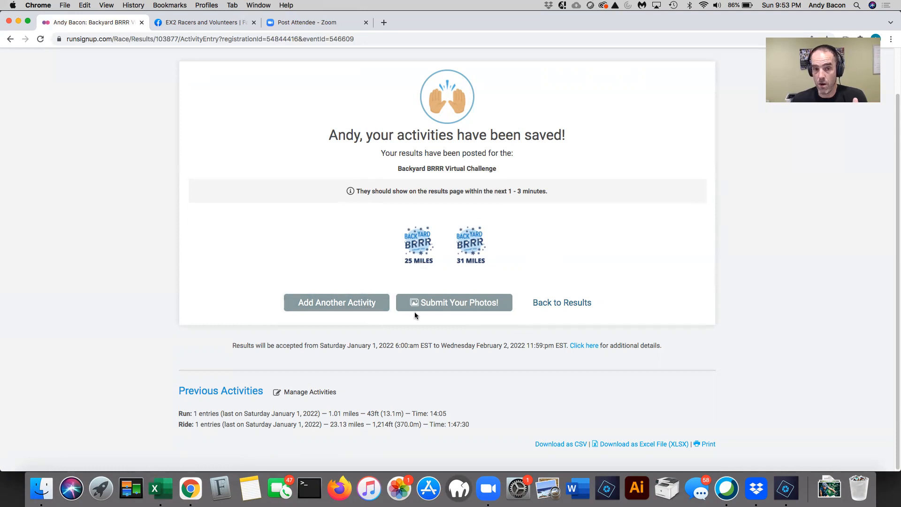
Return to a blank logging form and show all four previously logged activities via Manage Activities.
left_click(349, 304)
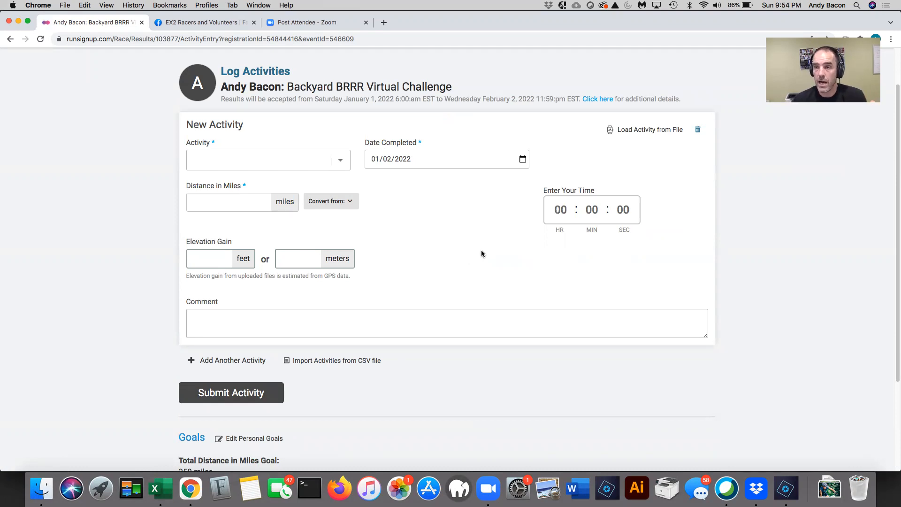
scroll(513, 257, "down", 4)
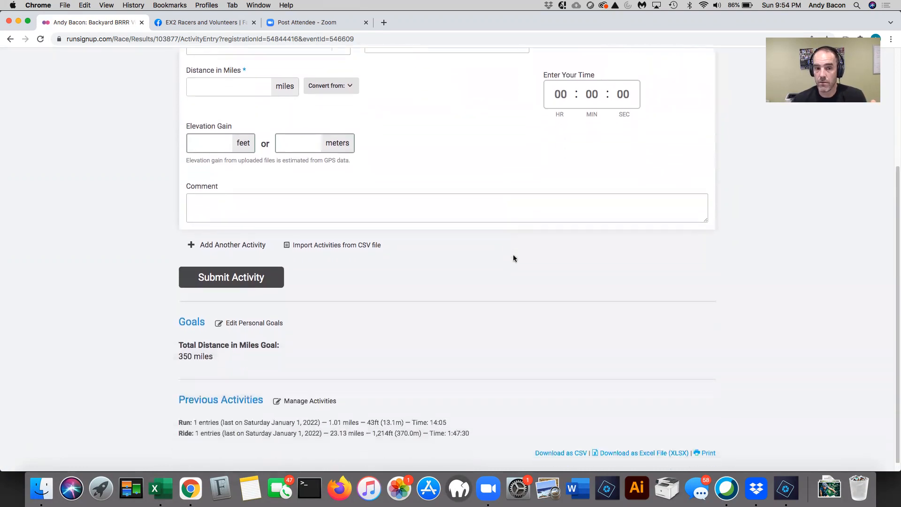
scroll(513, 258, "up", 1)
scroll(441, 238, "up", 2)
scroll(443, 237, "down", 3)
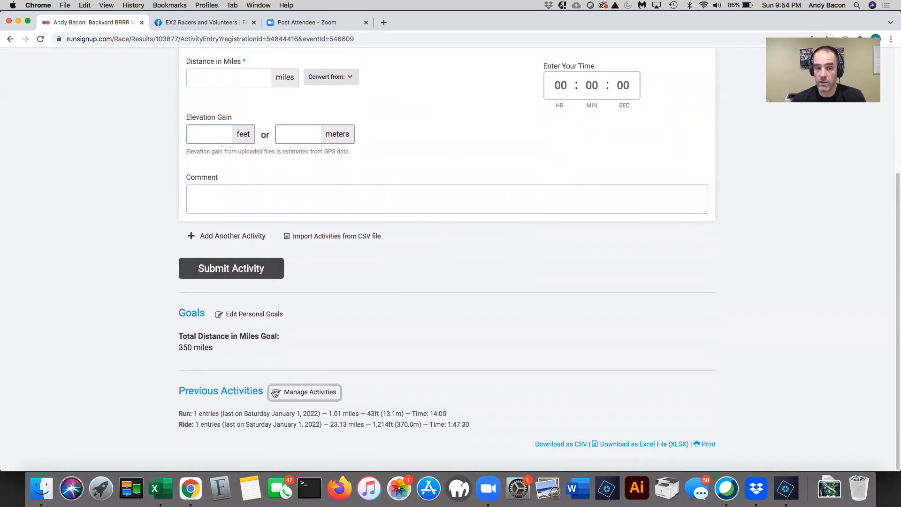
left_click_drag(180, 391, 272, 396)
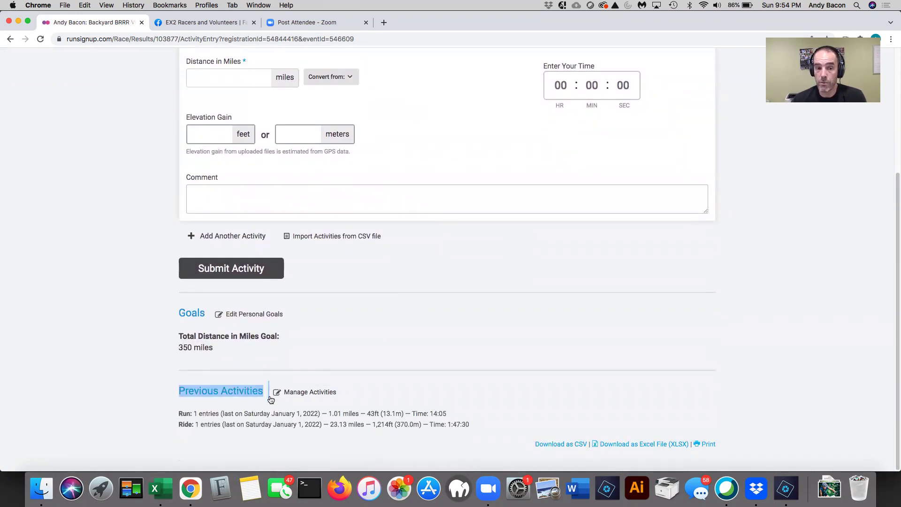
left_click(238, 399)
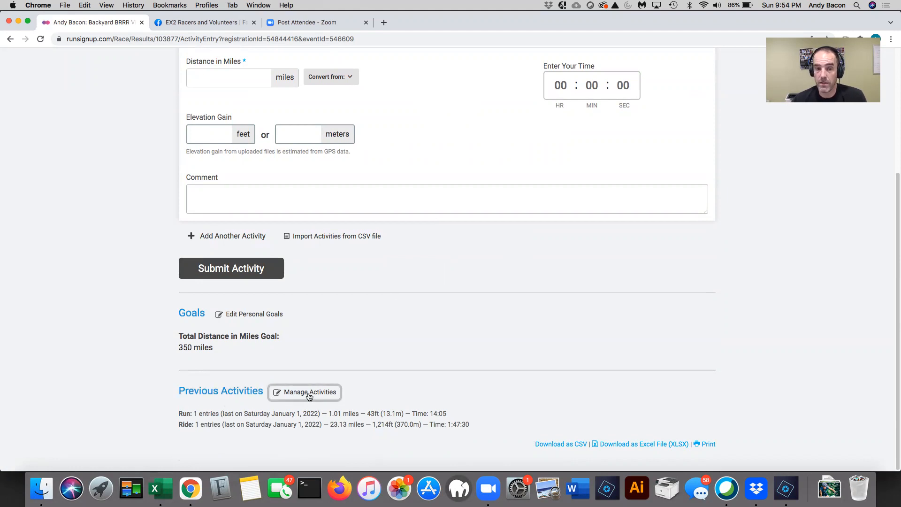
left_click(309, 393)
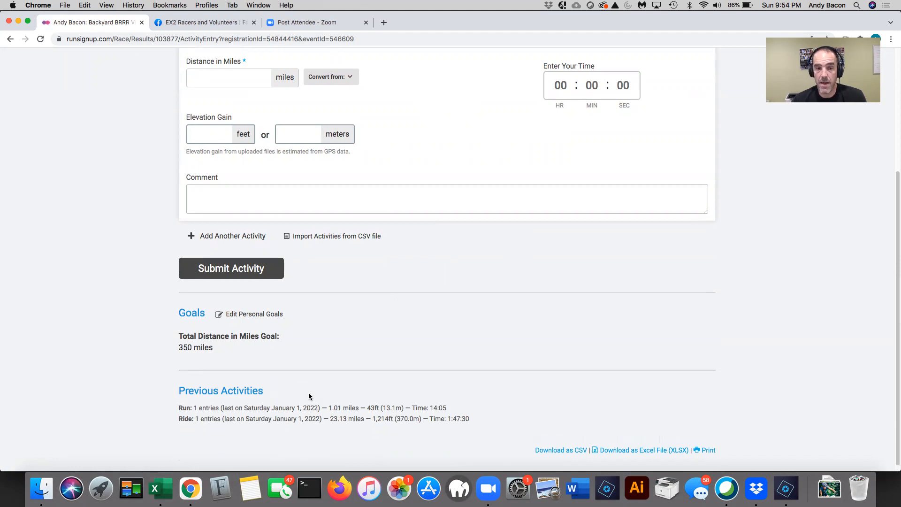
scroll(419, 360, "down", 5)
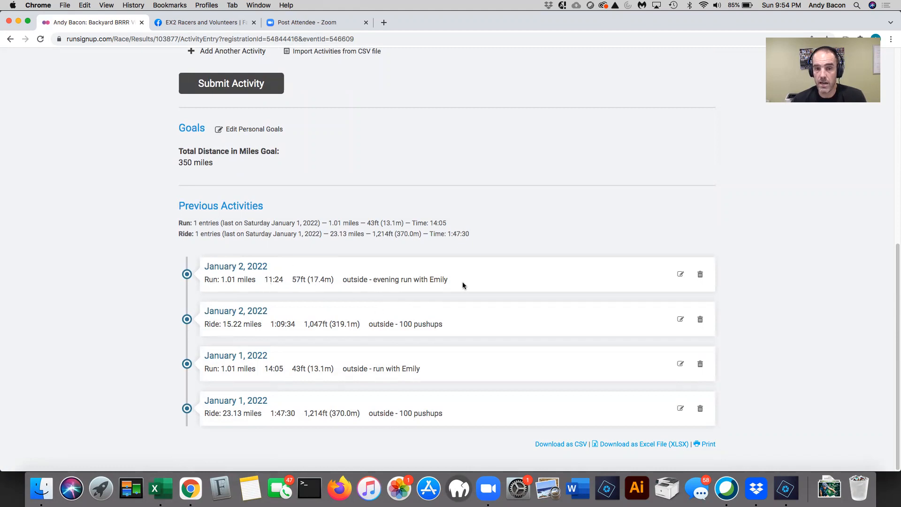
left_click_drag(460, 279, 344, 279)
left_click(439, 280)
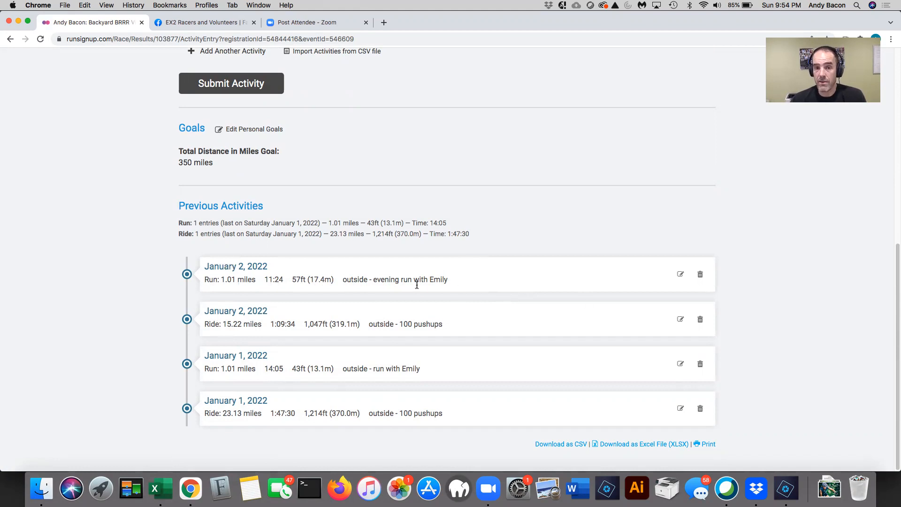
Append 'it was warm out' to the January 2 run's comment and save the activity.
left_click(680, 275)
left_click(371, 358)
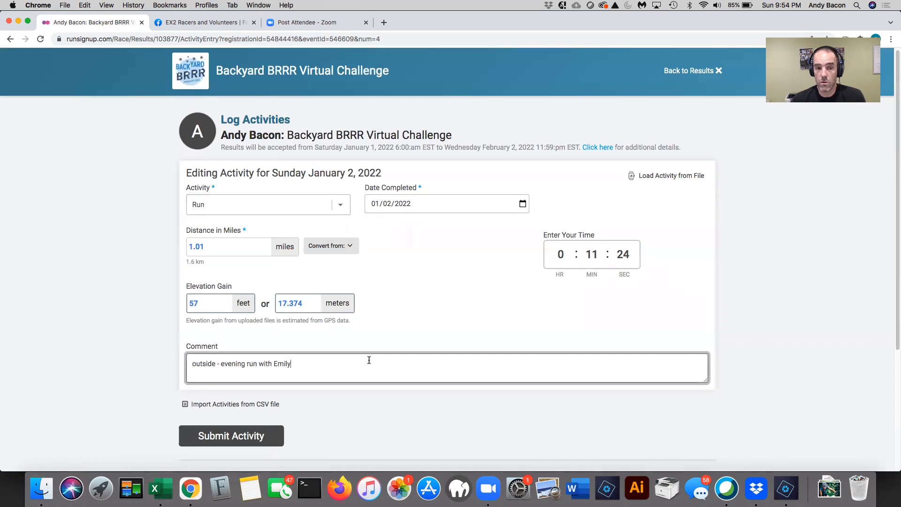
key("super+Right")
type("it was warm out")
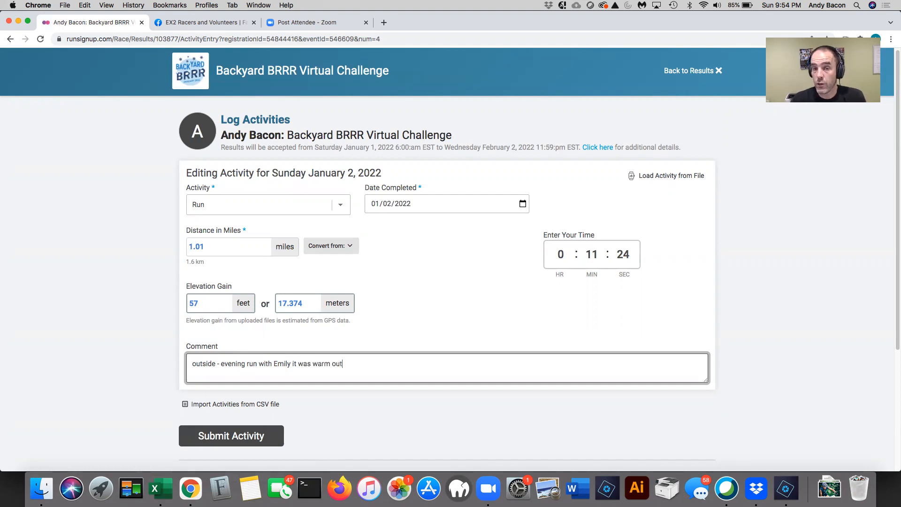
left_click(265, 436)
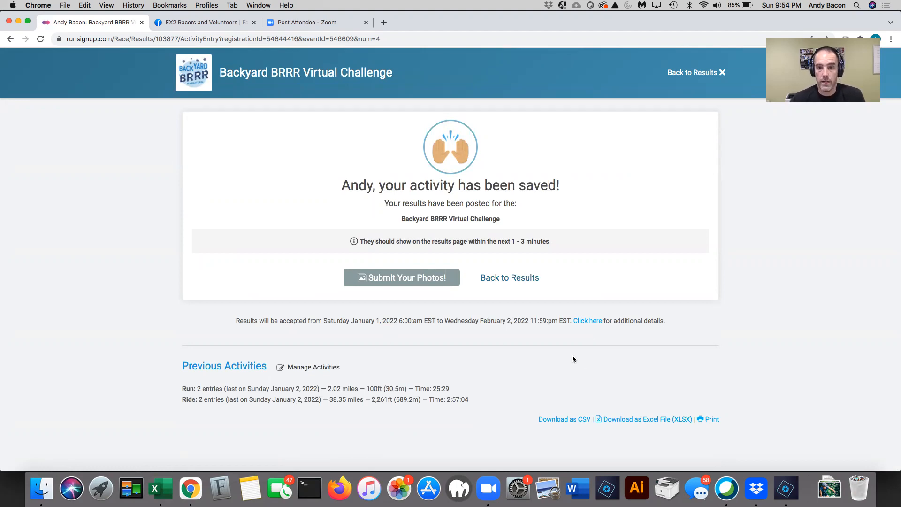
Return to your individual result page and review the 40.37 of 350 miles tally.
left_click(498, 283)
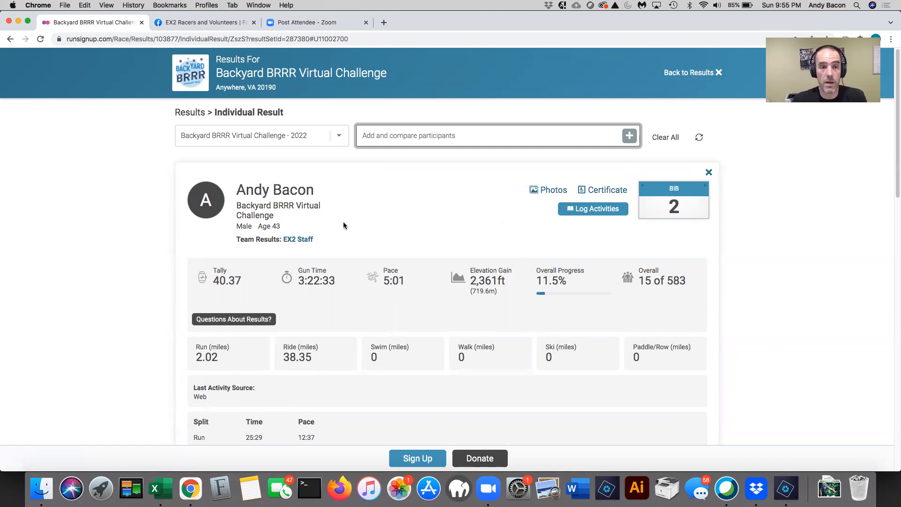
scroll(348, 223, "down", 1)
double_click(245, 265)
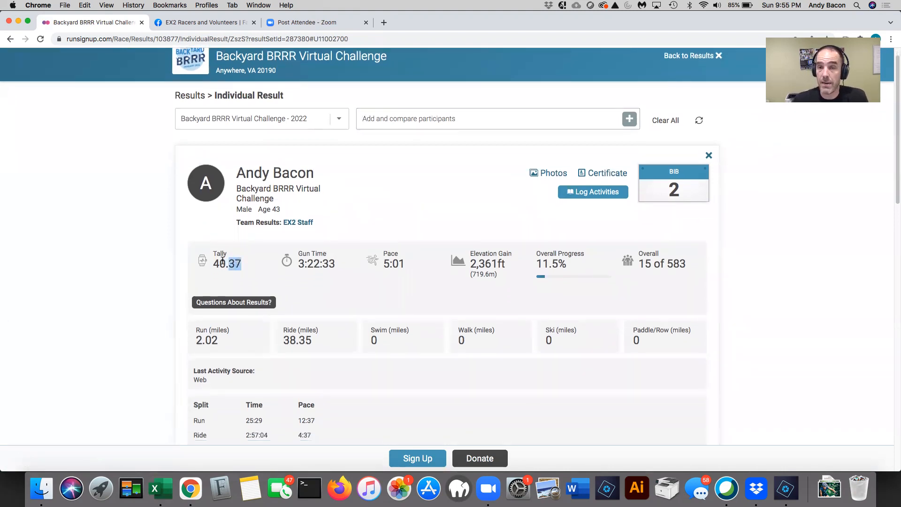
left_click(269, 259)
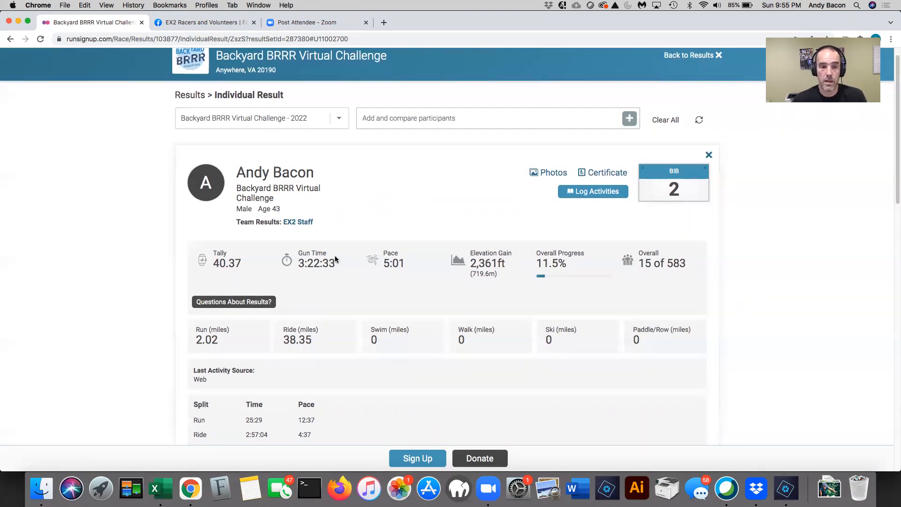
scroll(295, 268, "down", 3)
scroll(330, 372, "down", 3)
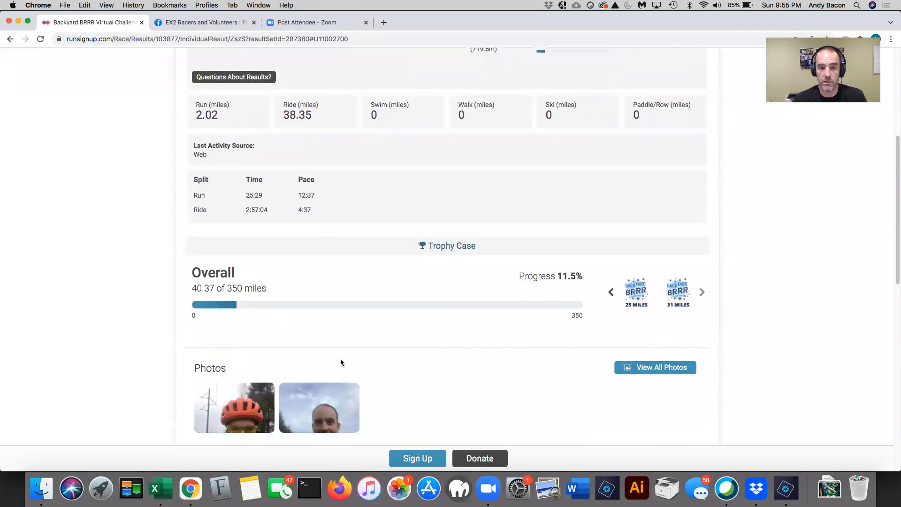
scroll(340, 361, "down", 7)
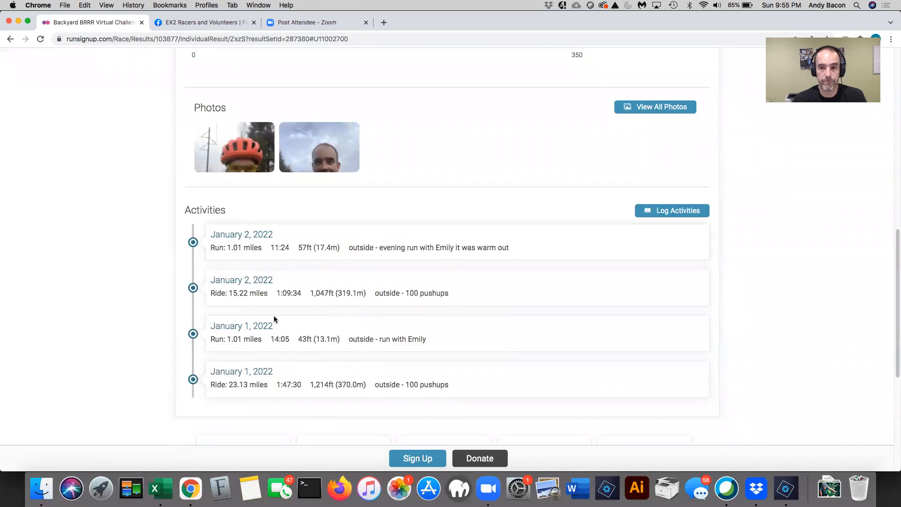
scroll(340, 229, "up", 3)
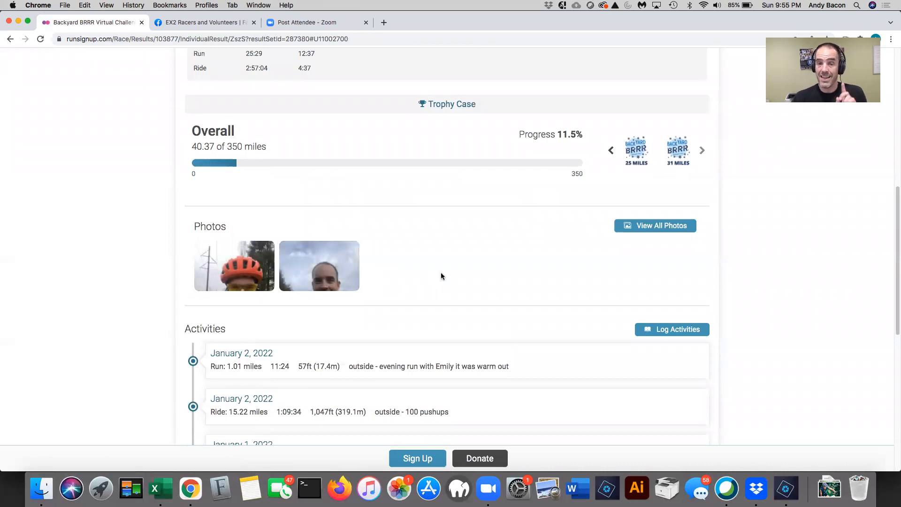
left_click(678, 329)
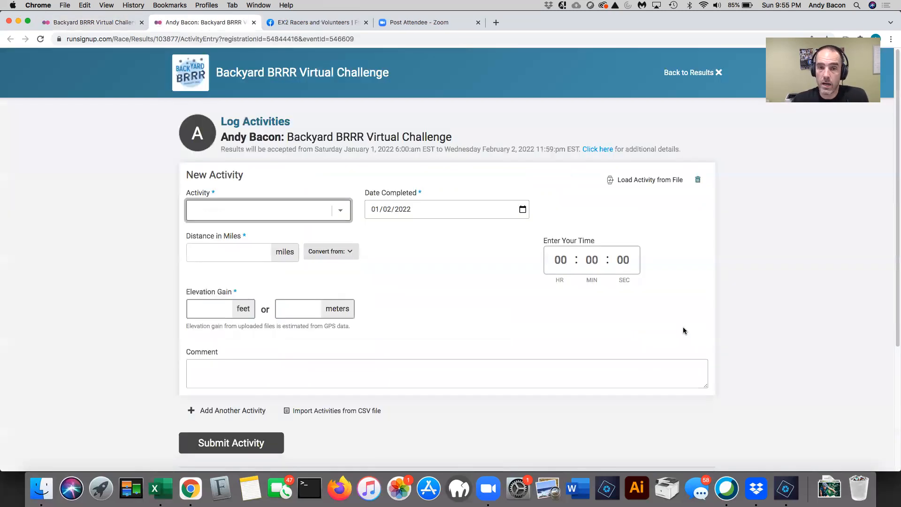
scroll(775, 262, "down", 3)
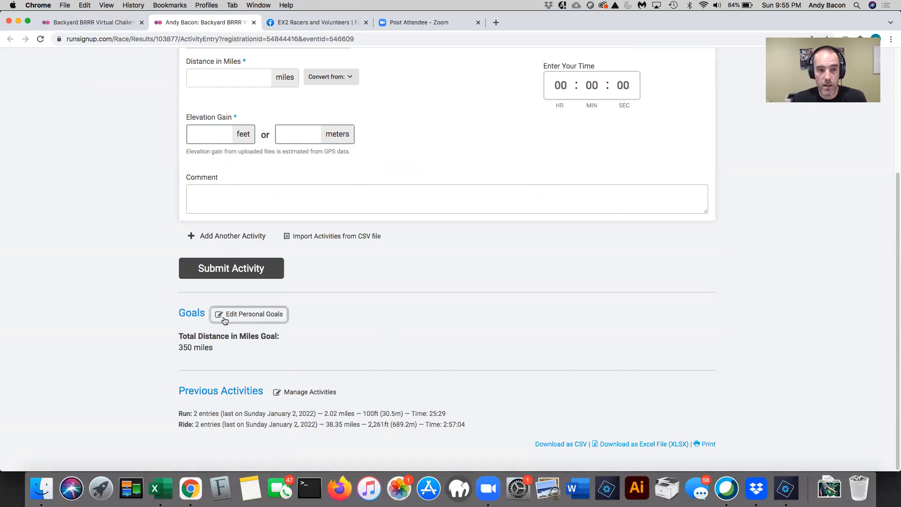
left_click(249, 314)
double_click(355, 260)
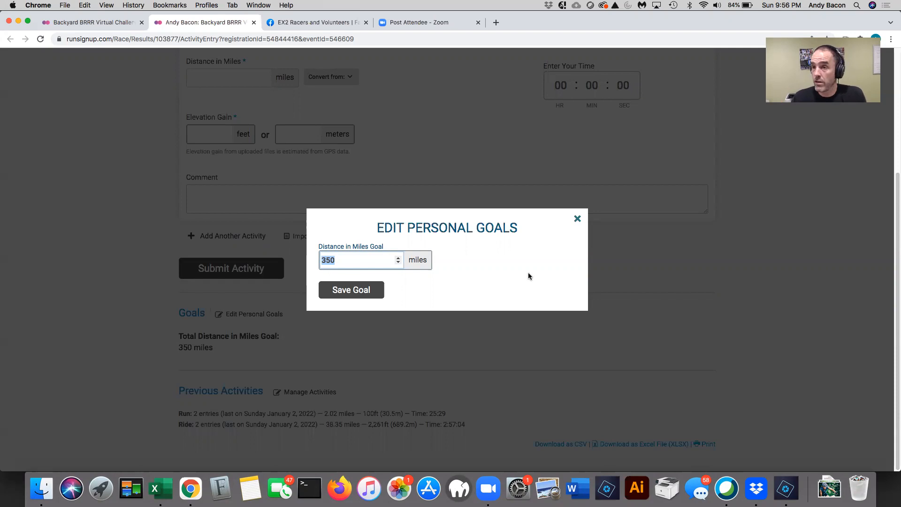
left_click(578, 219)
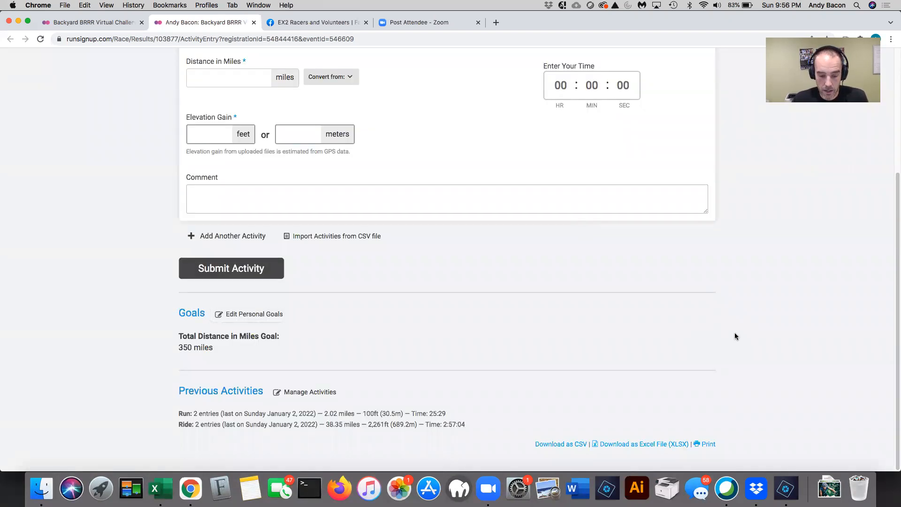
scroll(735, 336, "up", 5)
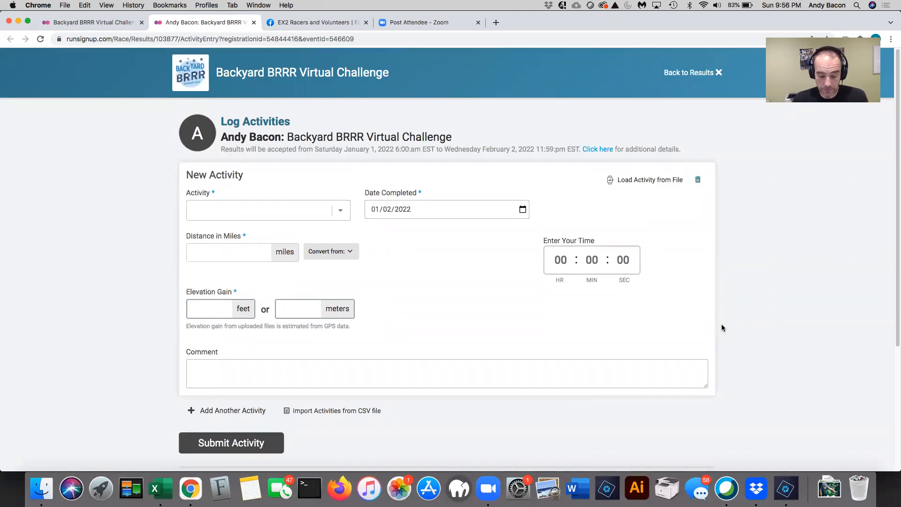
scroll(722, 327, "down", 5)
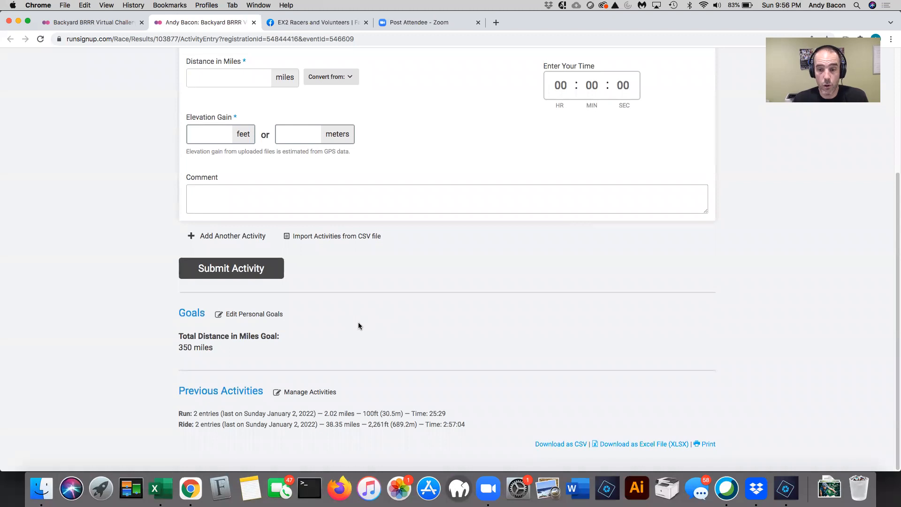
scroll(505, 321, "up", 5)
Leave the activity form and reach the 2022 individual results via the challenge home page.
left_click(681, 73)
left_click(674, 73)
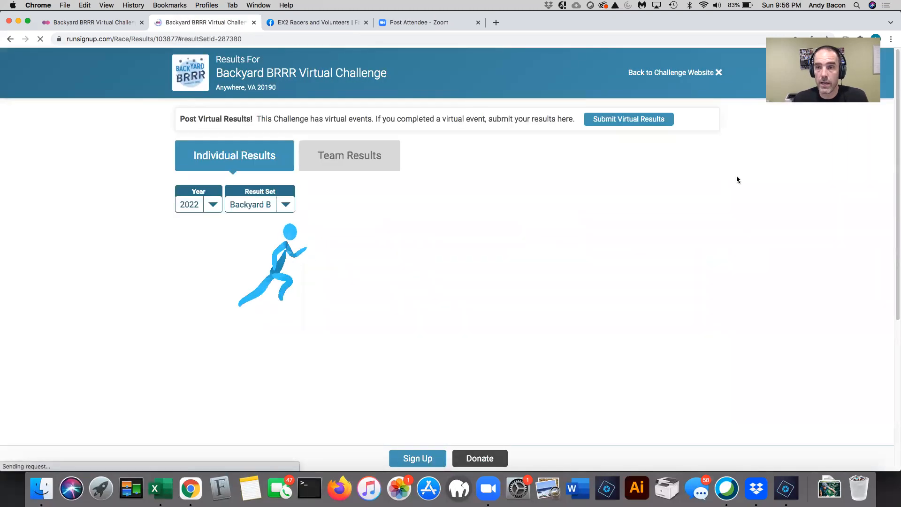
left_click(653, 71)
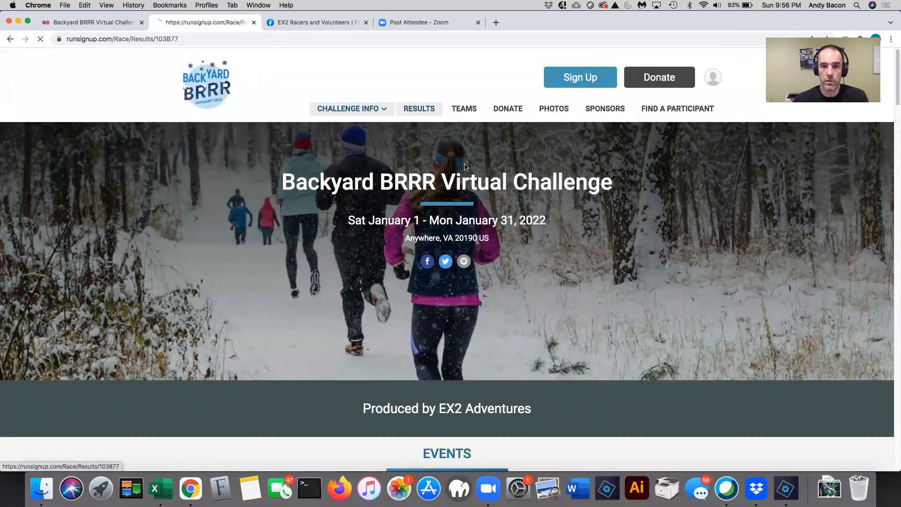
left_click(419, 108)
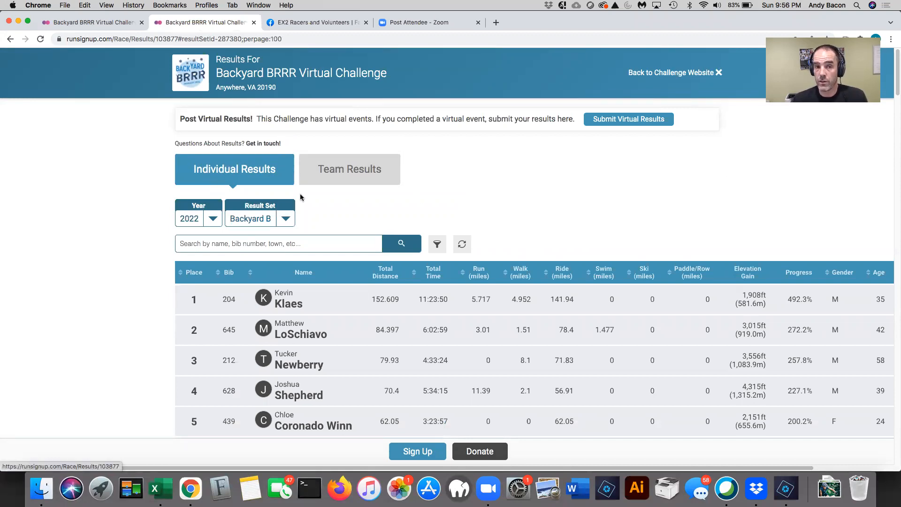
scroll(589, 262, "down", 5)
scroll(589, 261, "up", 5)
scroll(613, 254, "down", 1)
scroll(613, 254, "up", 1)
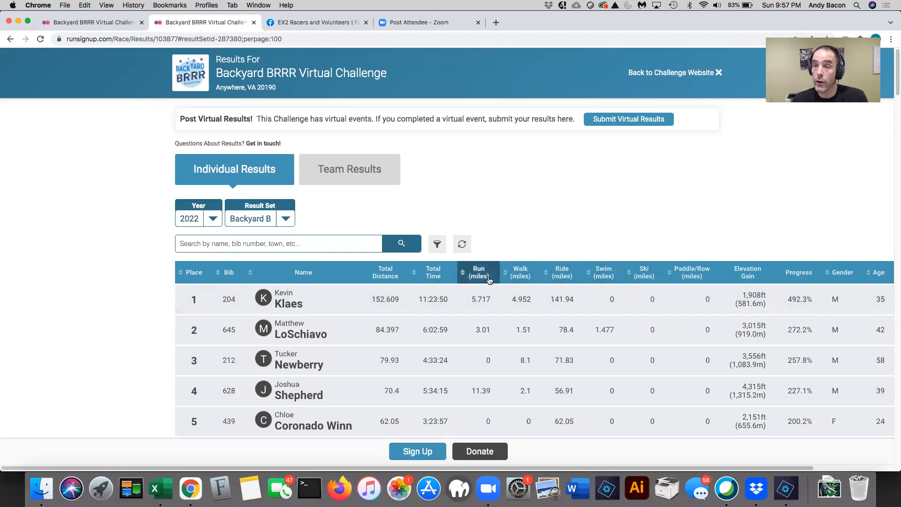
Sort the individual results by Run (miles) in descending order.
left_click(461, 275)
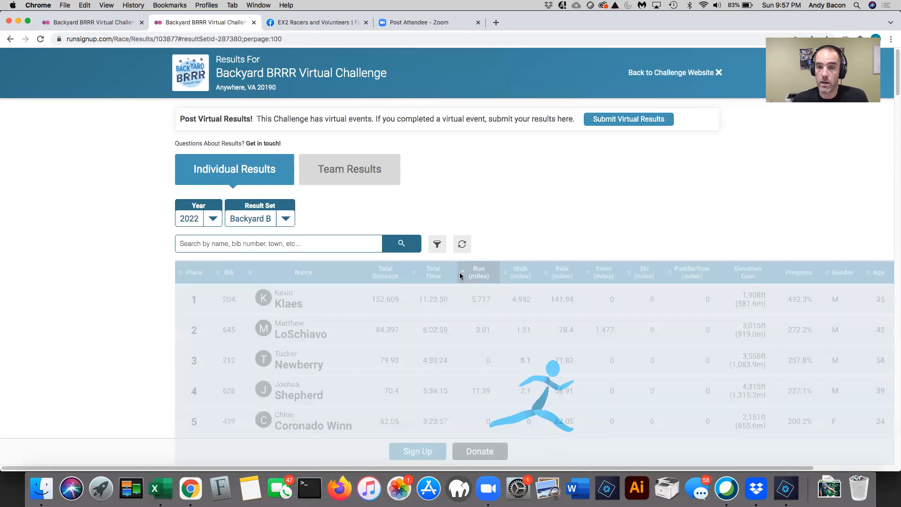
left_click(461, 275)
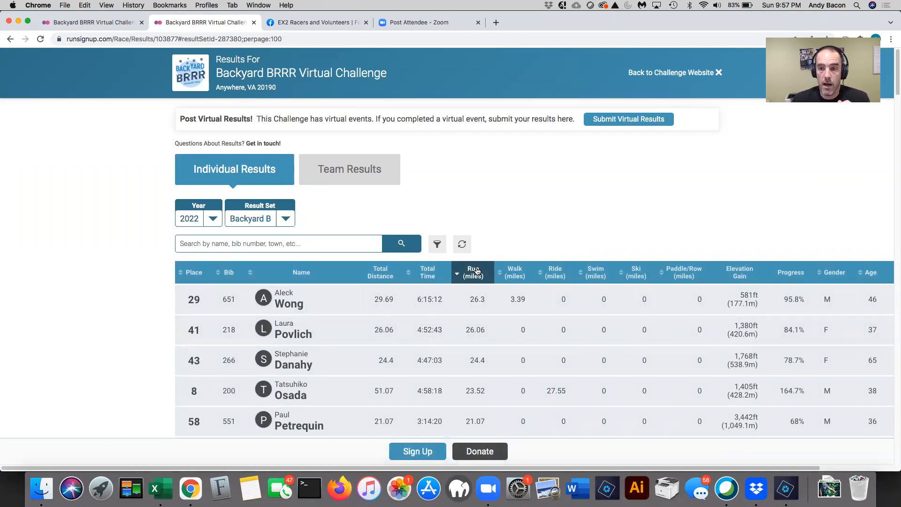
Show the Team Results and highlight Frosted Flakes' 208.34 miles and 26:45:09 clock time.
left_click(372, 182)
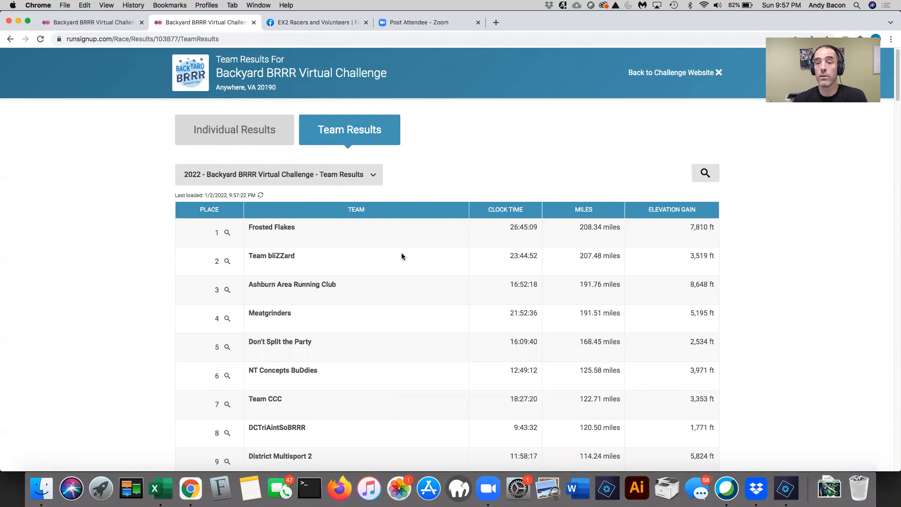
left_click_drag(578, 226, 624, 231)
left_click_drag(688, 226, 727, 229)
left_click(543, 232)
left_click_drag(508, 226, 550, 227)
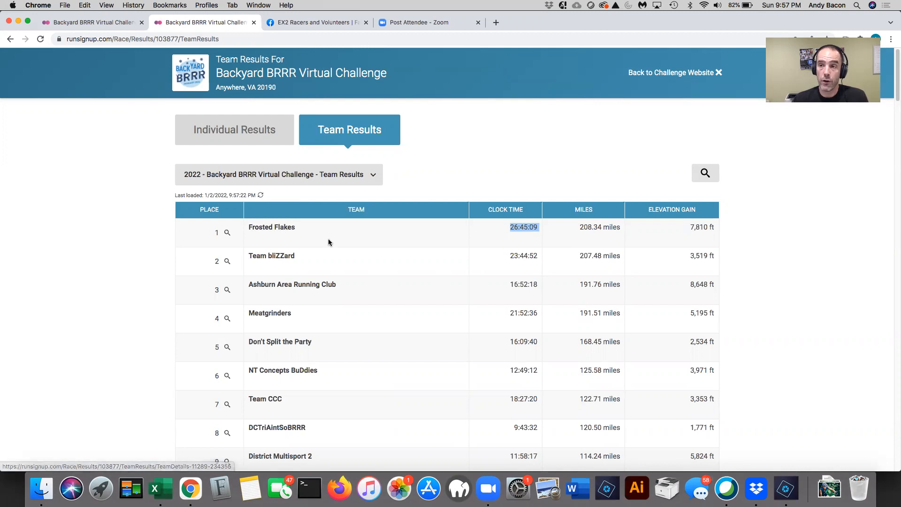
Open the Frosted Flakes team page and review its ten-member results list.
left_click(265, 229)
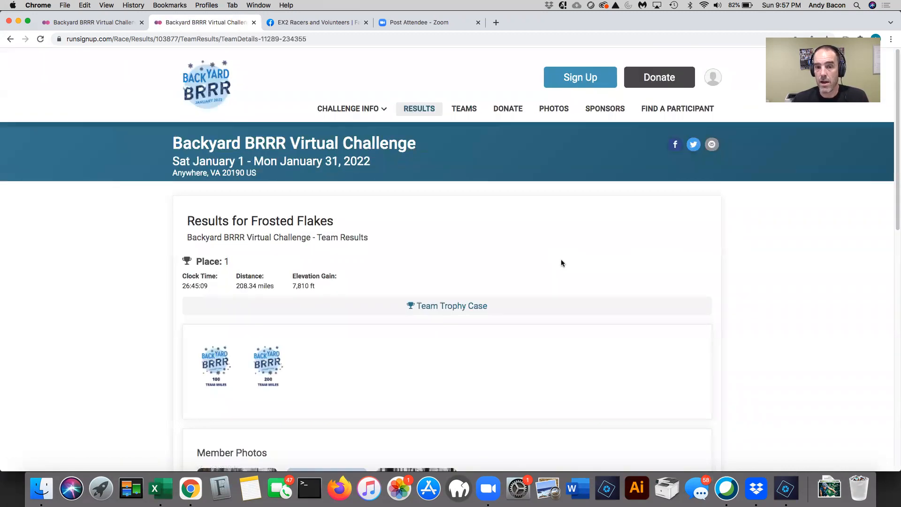
scroll(759, 264, "down", 5)
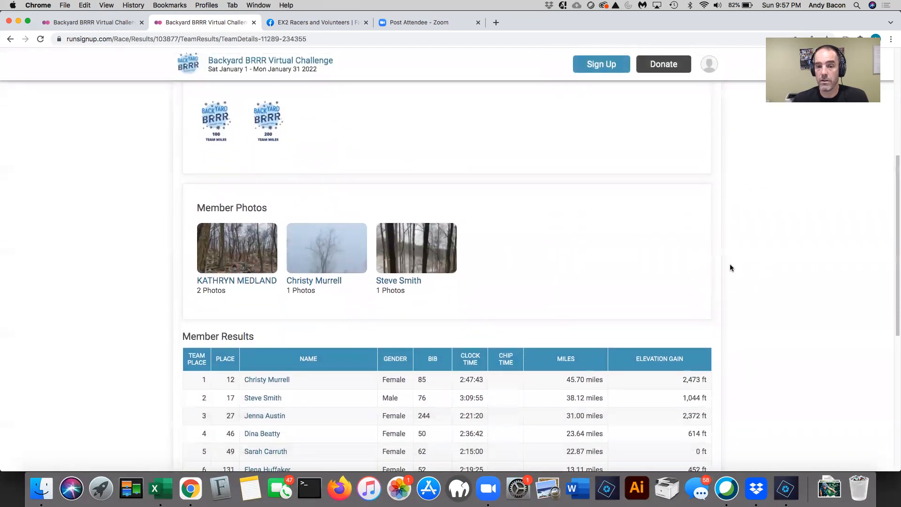
scroll(730, 265, "down", 1)
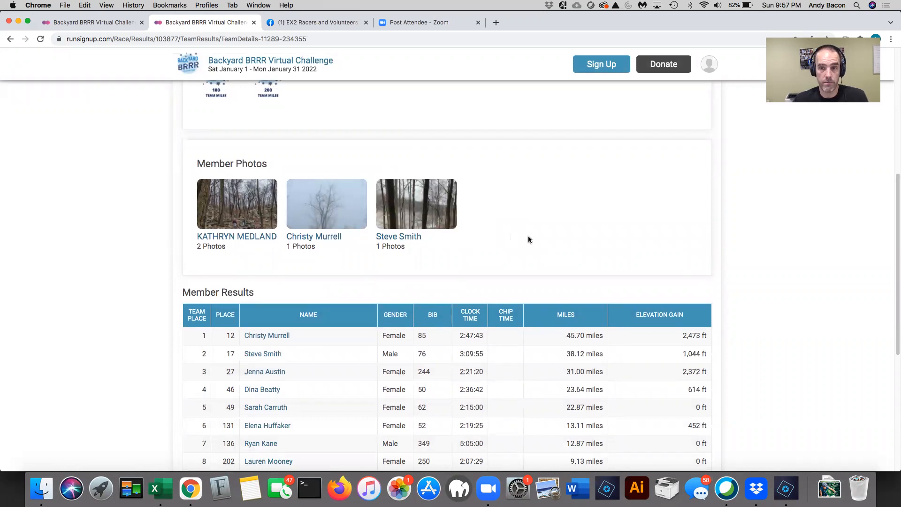
scroll(690, 239, "down", 3)
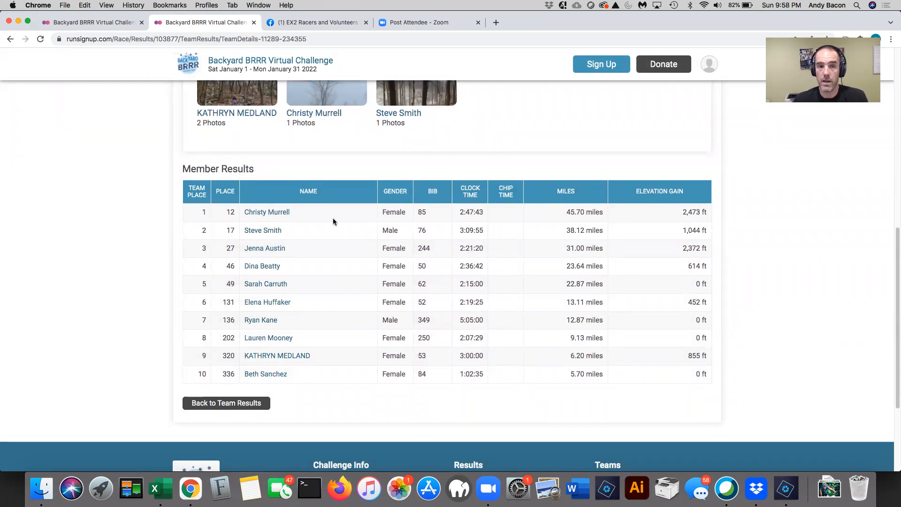
Review the second Frosted Flakes member's result, then go back to the results listing.
left_click(266, 234)
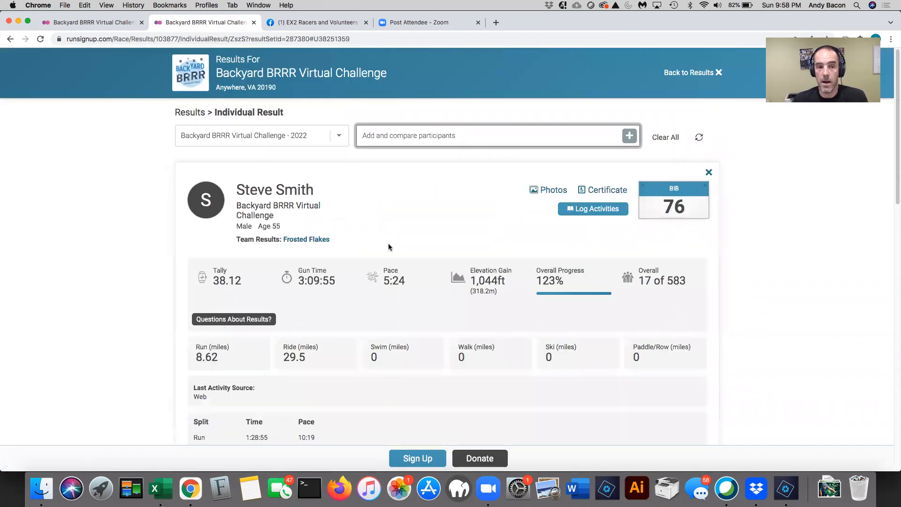
scroll(600, 277, "down", 2)
scroll(600, 277, "down", 2)
scroll(600, 277, "down", 5)
scroll(601, 277, "down", 5)
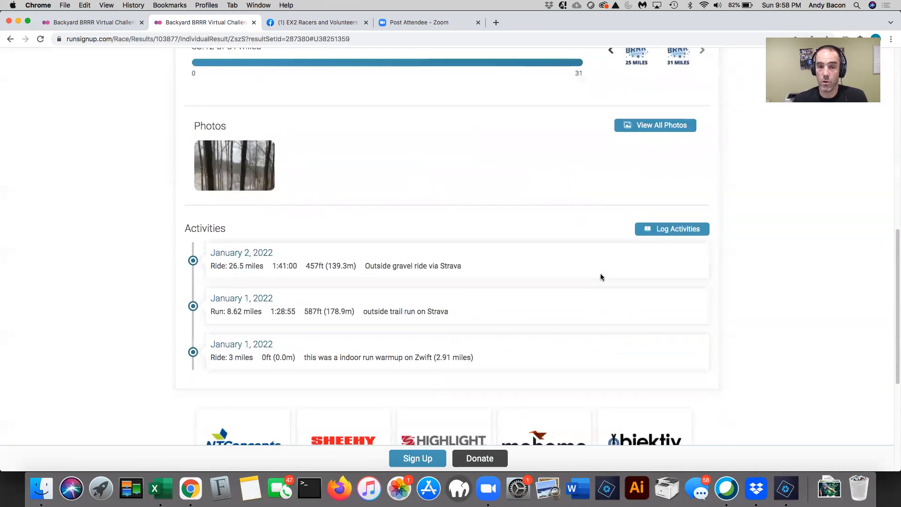
scroll(536, 275, "up", 3)
scroll(521, 271, "up", 1)
scroll(505, 274, "up", 2)
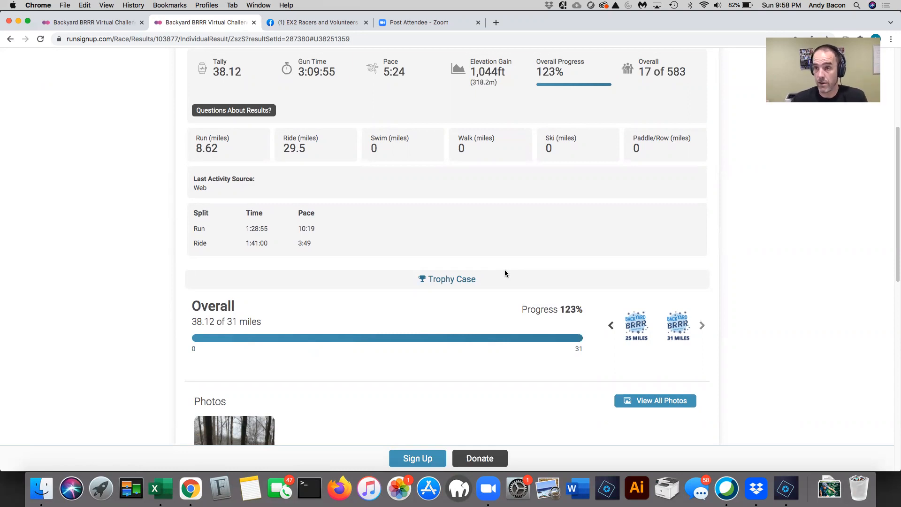
scroll(504, 273, "up", 10)
left_click(693, 72)
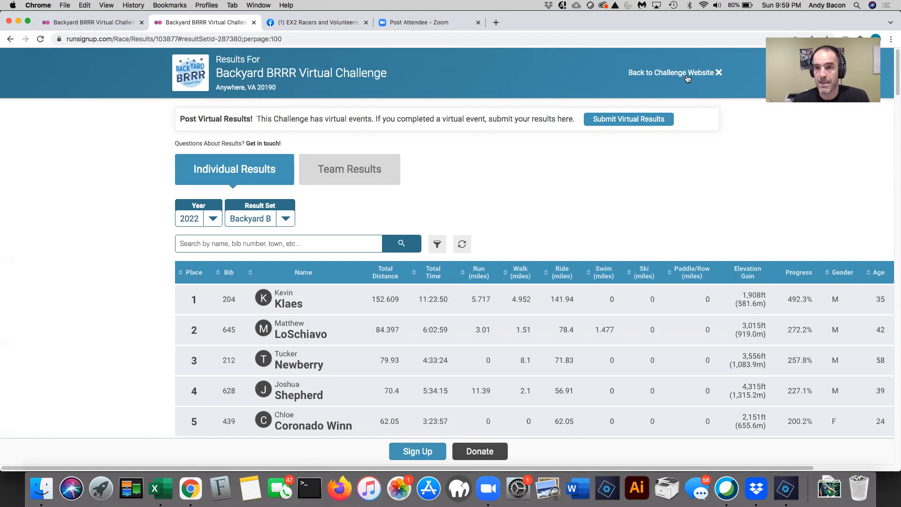
Go back to the Backyard BRRR challenge home page from the results.
left_click(687, 76)
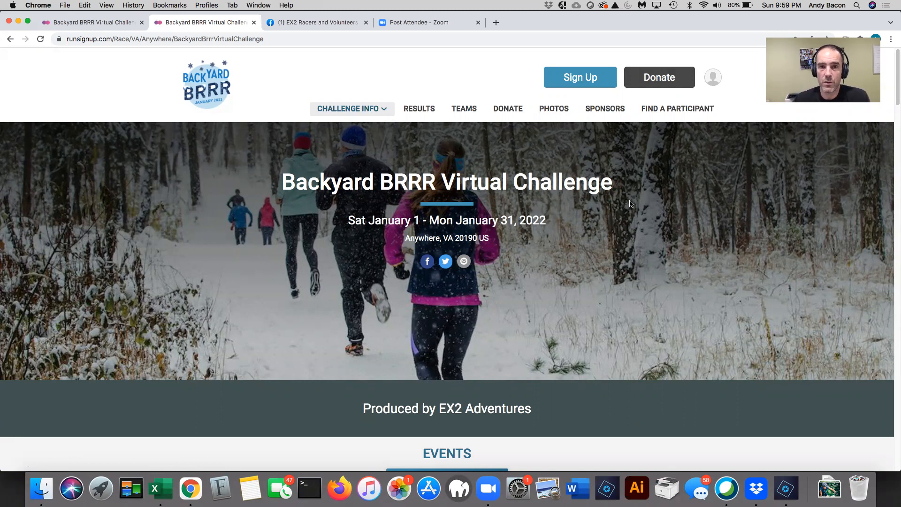
left_click(309, 23)
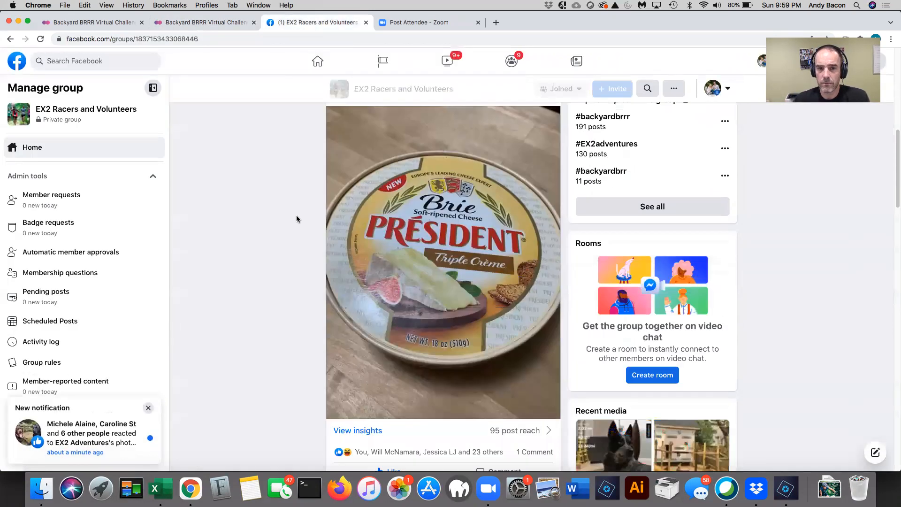
scroll(299, 219, "down", 5)
scroll(298, 219, "down", 5)
scroll(295, 259, "down", 3)
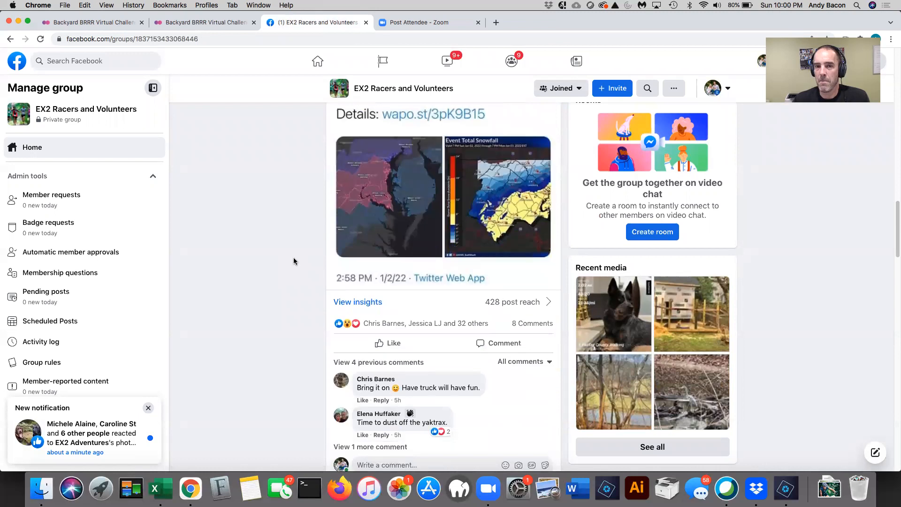
scroll(294, 259, "down", 2)
scroll(294, 260, "down", 3)
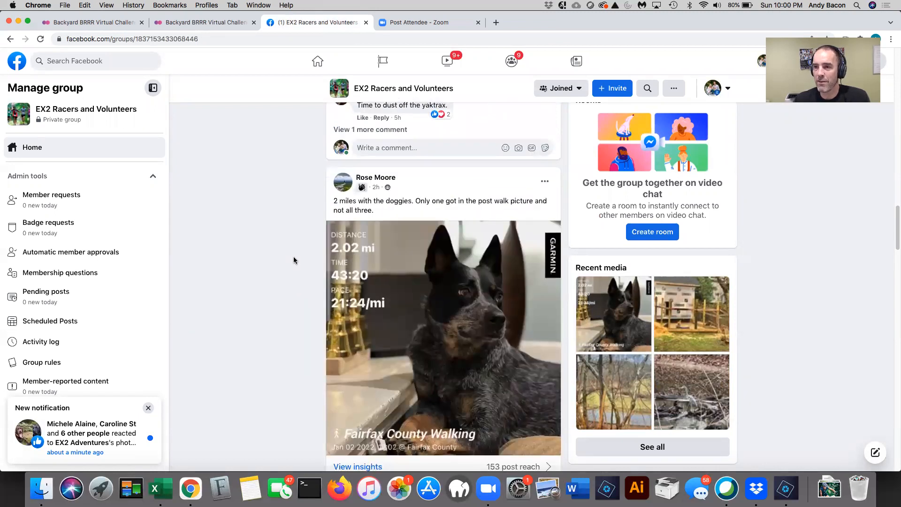
scroll(294, 261, "down", 1)
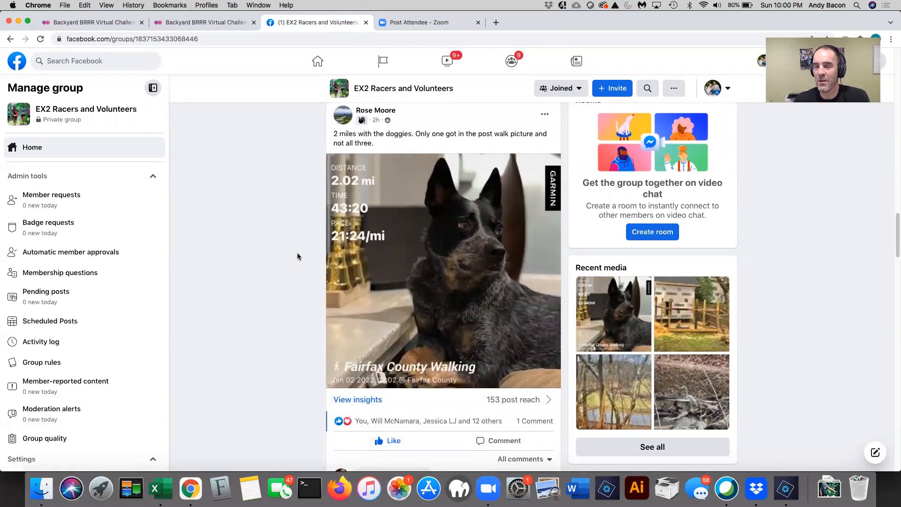
scroll(305, 251, "down", 1)
scroll(305, 251, "down", 1)
scroll(304, 251, "down", 4)
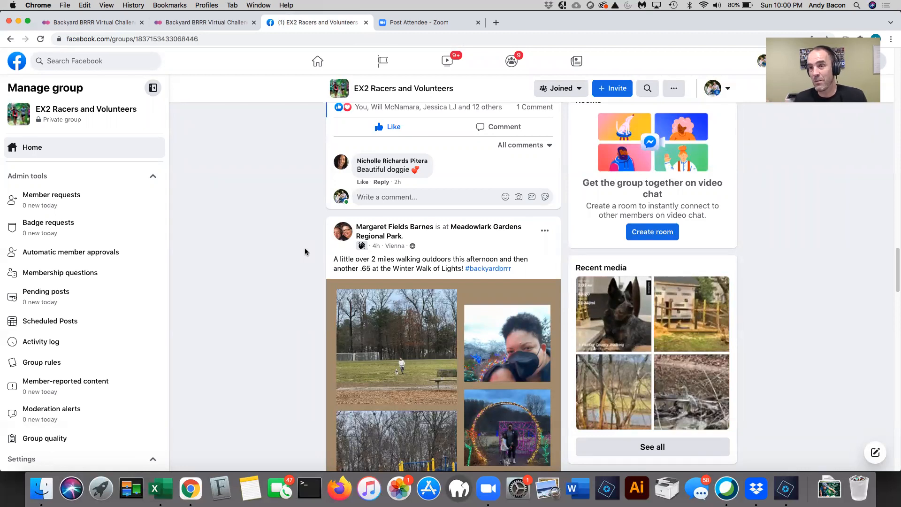
scroll(304, 252, "down", 3)
scroll(299, 249, "down", 1)
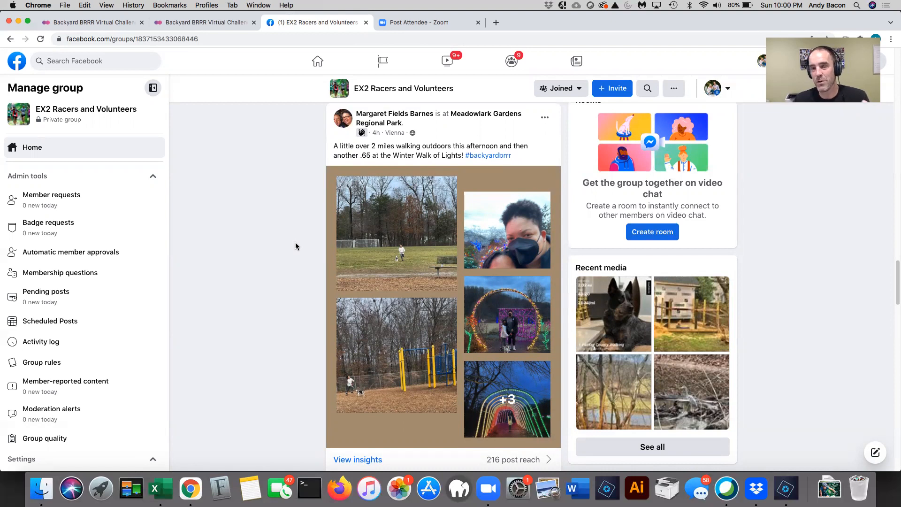
scroll(294, 246, "up", 10)
scroll(295, 246, "up", 10)
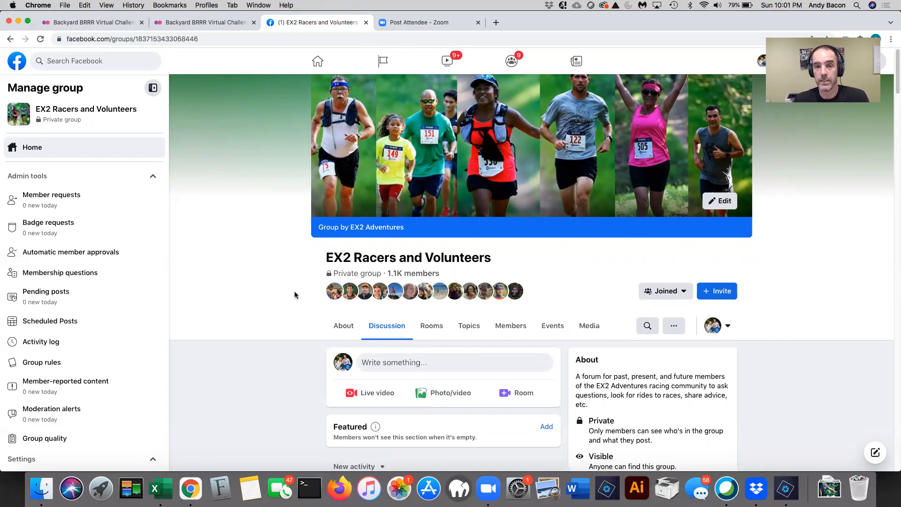
Browse the challenge's photo albums, including the All Participant Uploads album.
left_click(232, 23)
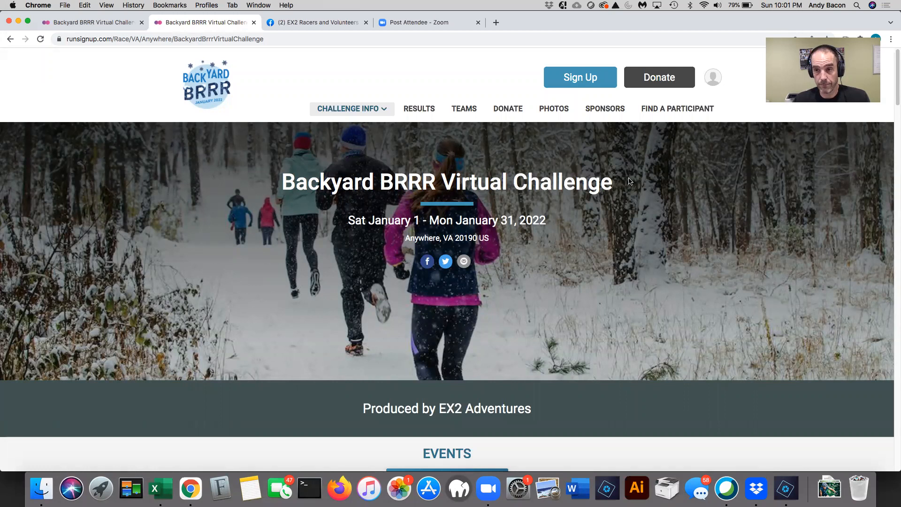
left_click(556, 110)
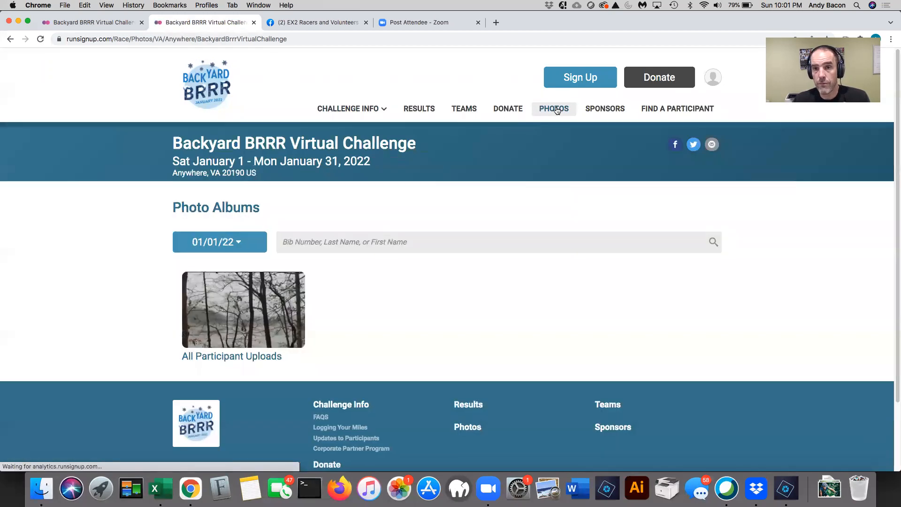
left_click(275, 319)
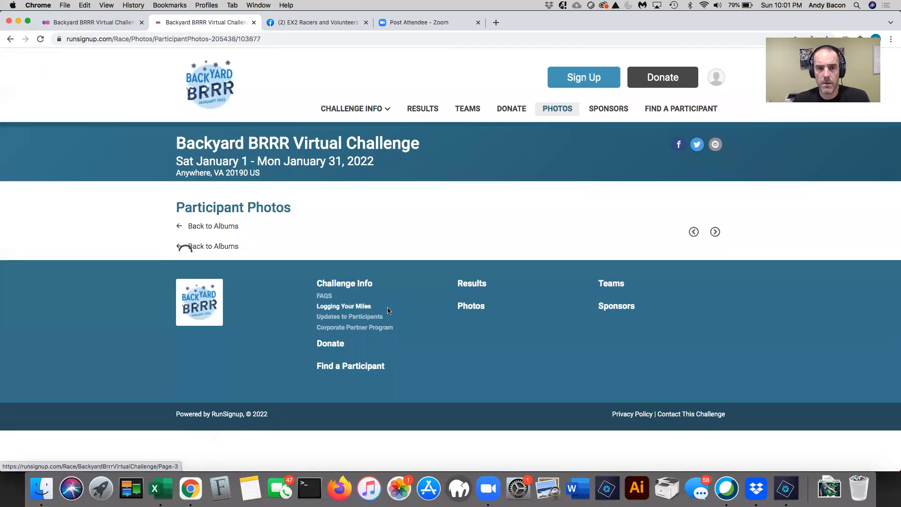
scroll(484, 298, "down", 5)
scroll(484, 299, "down", 10)
scroll(483, 299, "down", 5)
scroll(483, 298, "up", 5)
scroll(483, 298, "up", 1)
scroll(483, 301, "up", 10)
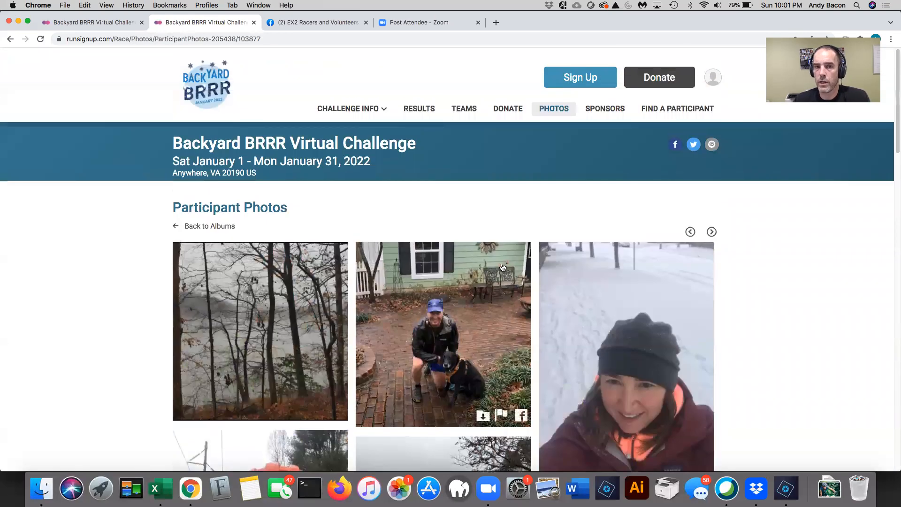
left_click(237, 225)
Sign in with saved credentials and open Andy Bacon's own photo album with his two selfies.
left_click(713, 79)
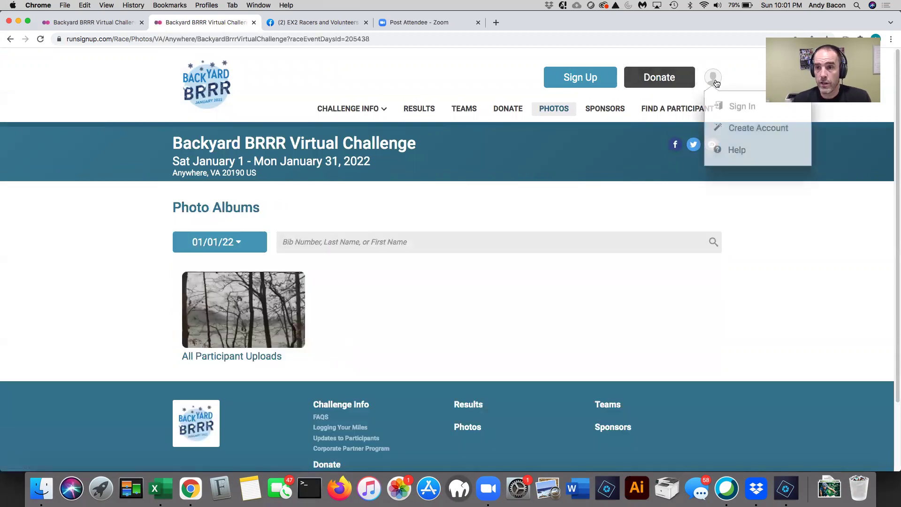
left_click(741, 106)
left_click(415, 240)
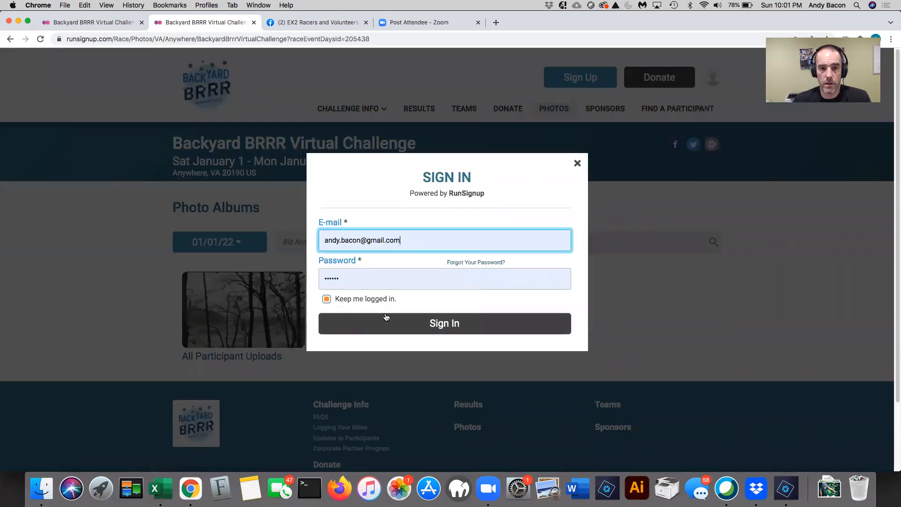
left_click(370, 319)
left_click(394, 323)
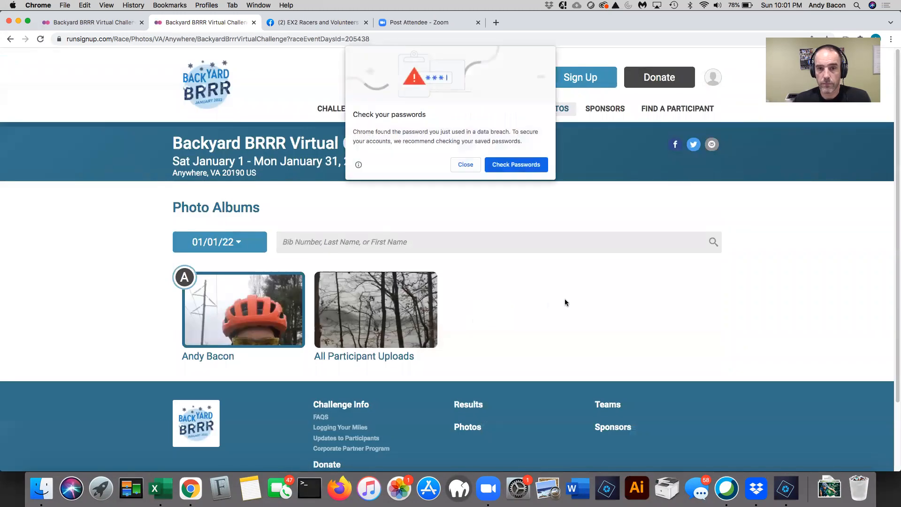
left_click(468, 170)
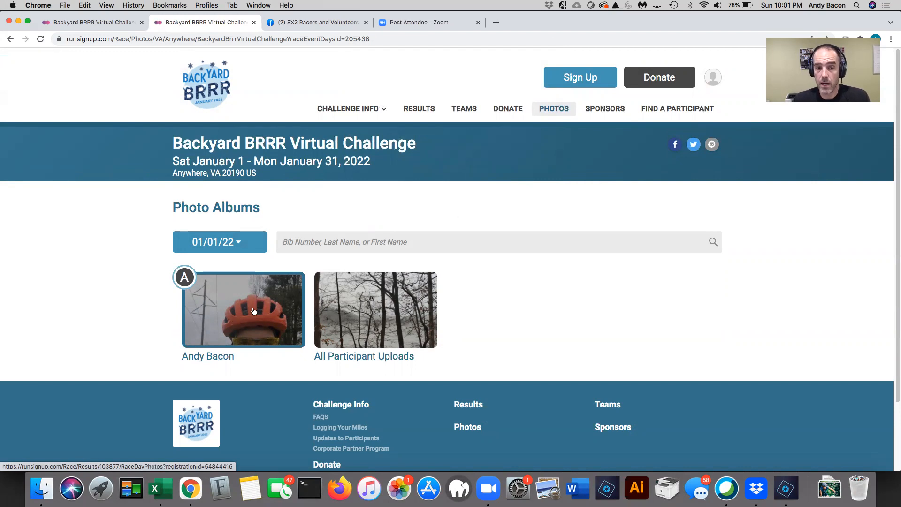
left_click(253, 312)
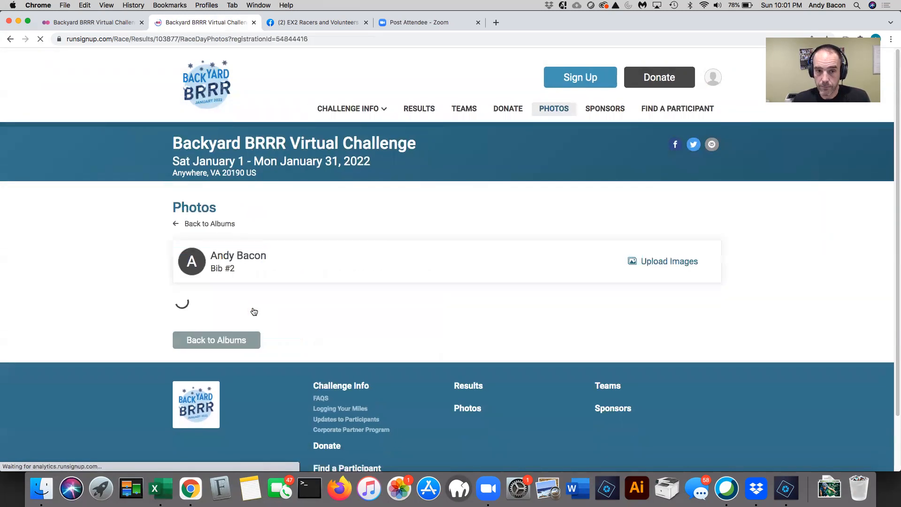
Start uploading images to your photo album.
left_click(658, 262)
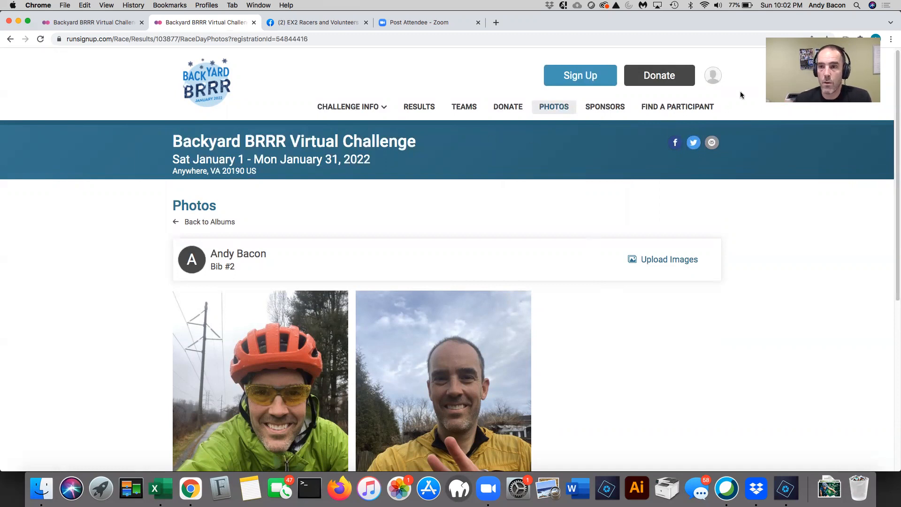
Try the Find a Participant lookup, then return to the challenge results.
left_click(422, 108)
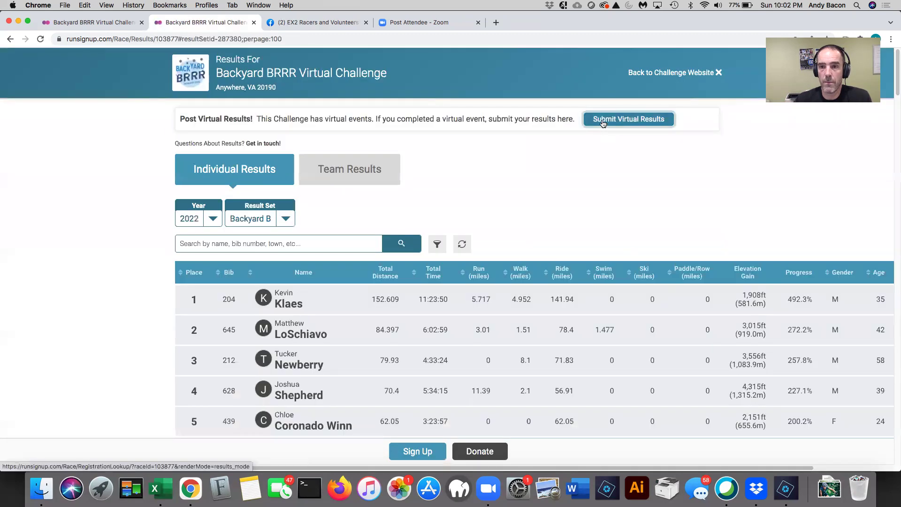
left_click(603, 120)
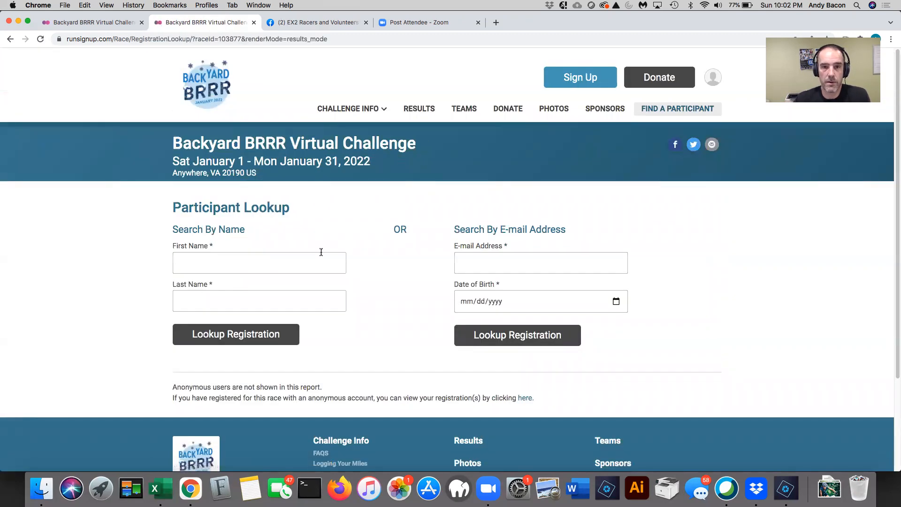
left_click(290, 261)
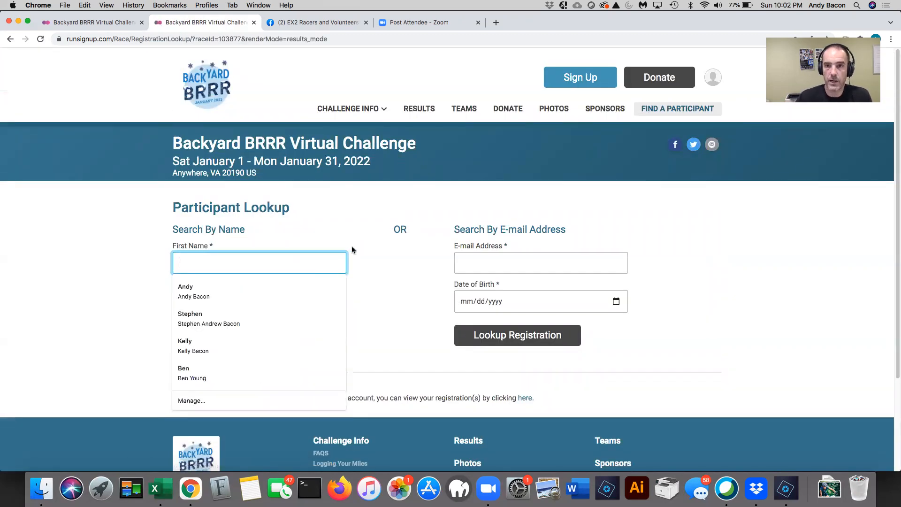
left_click(495, 148)
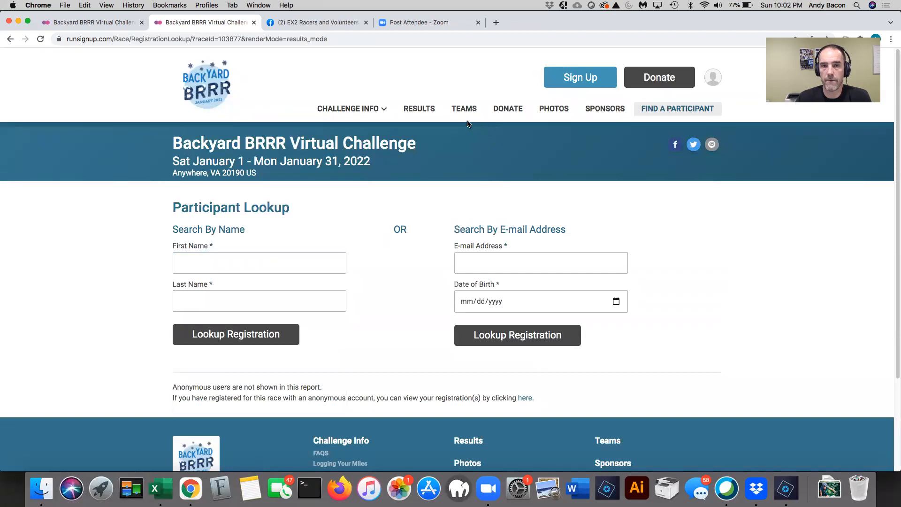
left_click(429, 110)
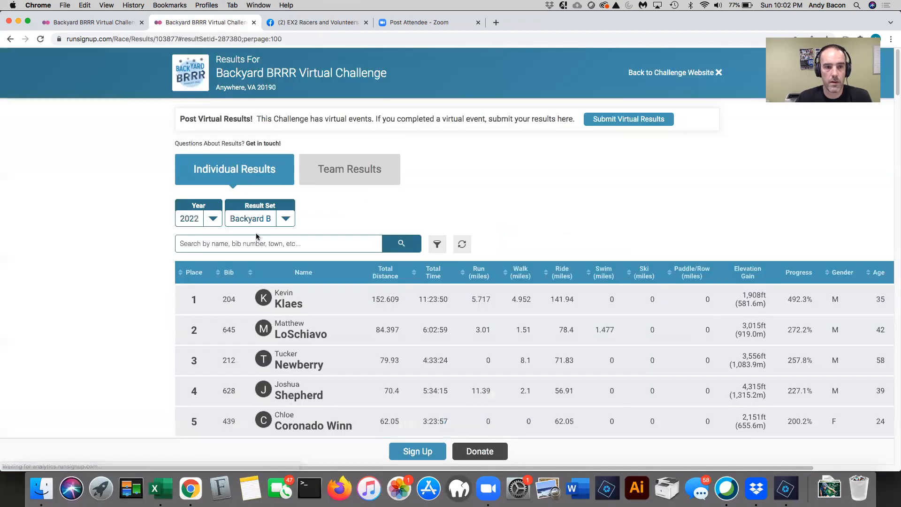
left_click(252, 244)
type("bacon")
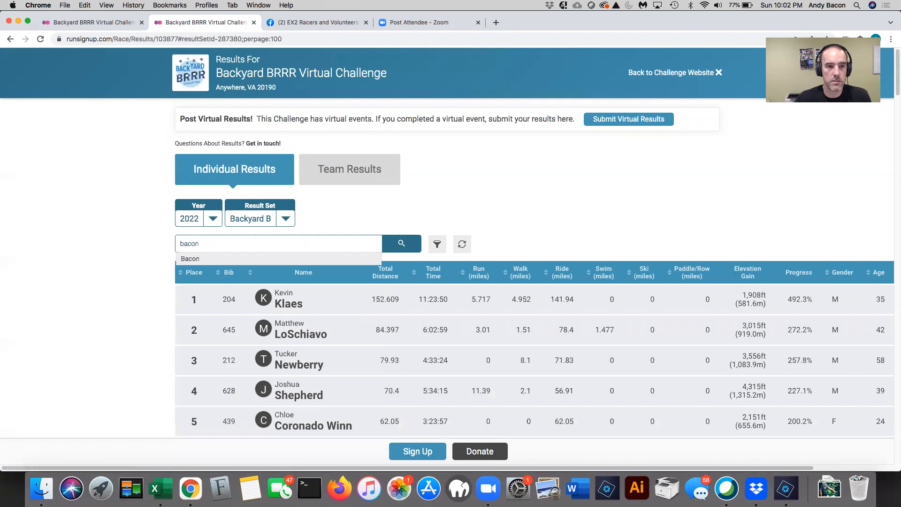
left_click(227, 259)
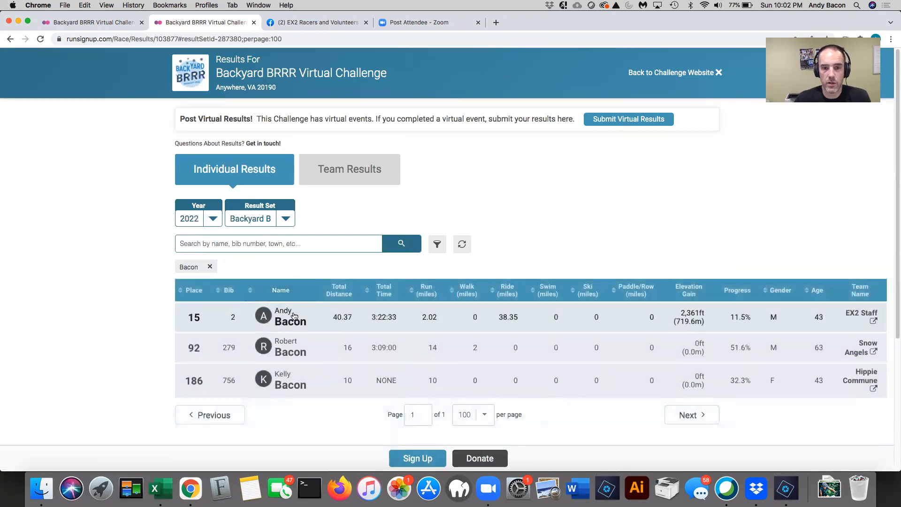
left_click(294, 315)
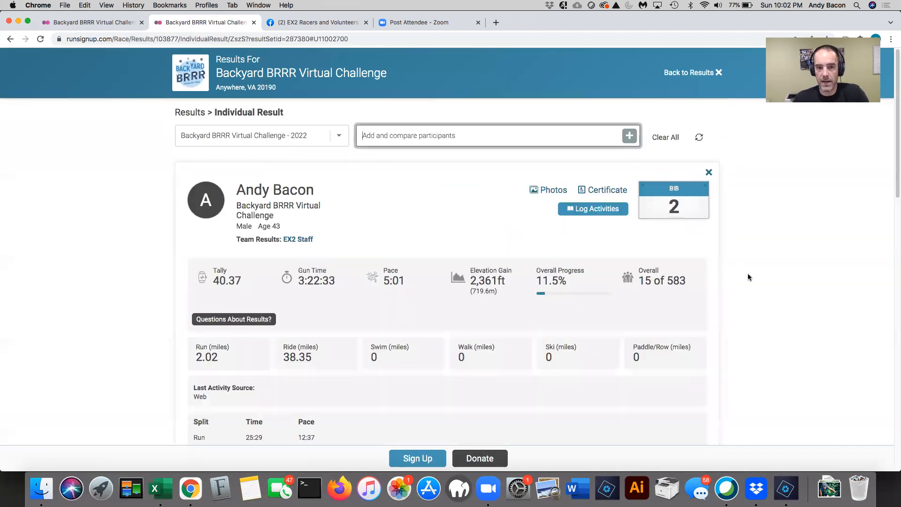
scroll(746, 273, "down", 3)
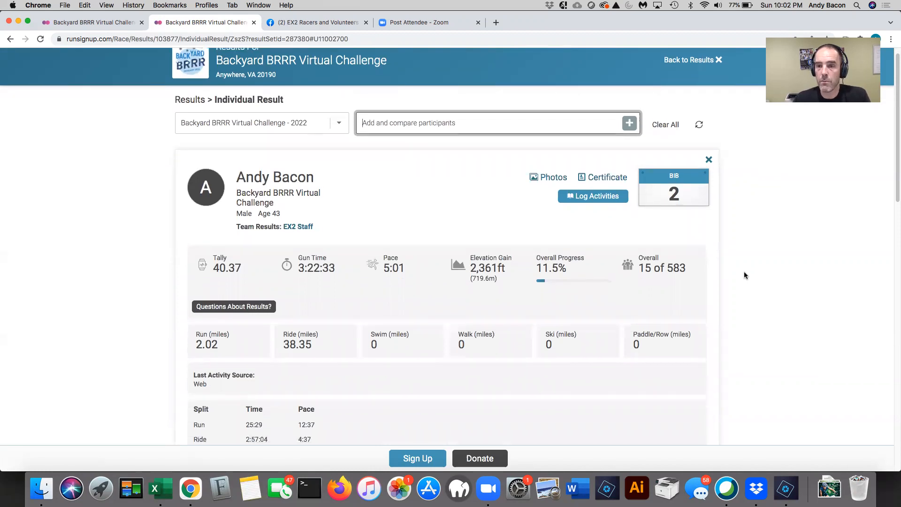
scroll(745, 274, "down", 5)
scroll(748, 269, "down", 2)
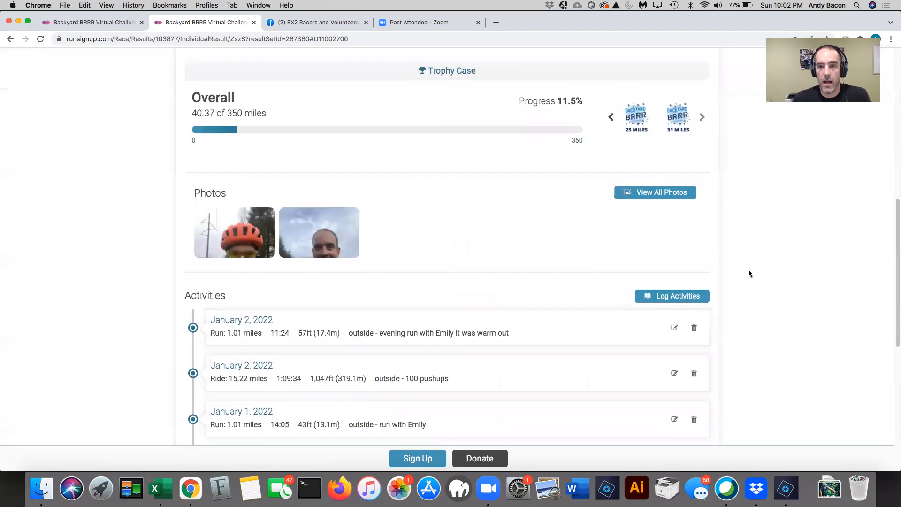
scroll(751, 272, "down", 1)
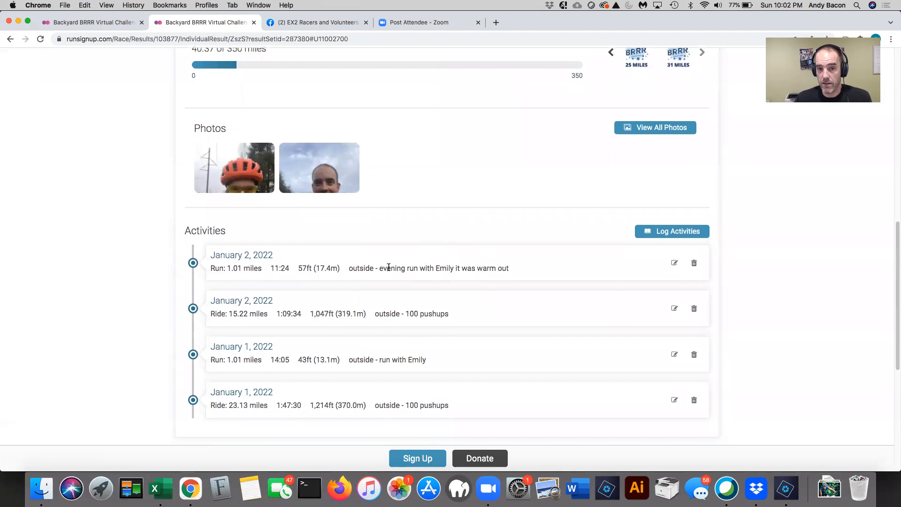
scroll(468, 325, "down", 1)
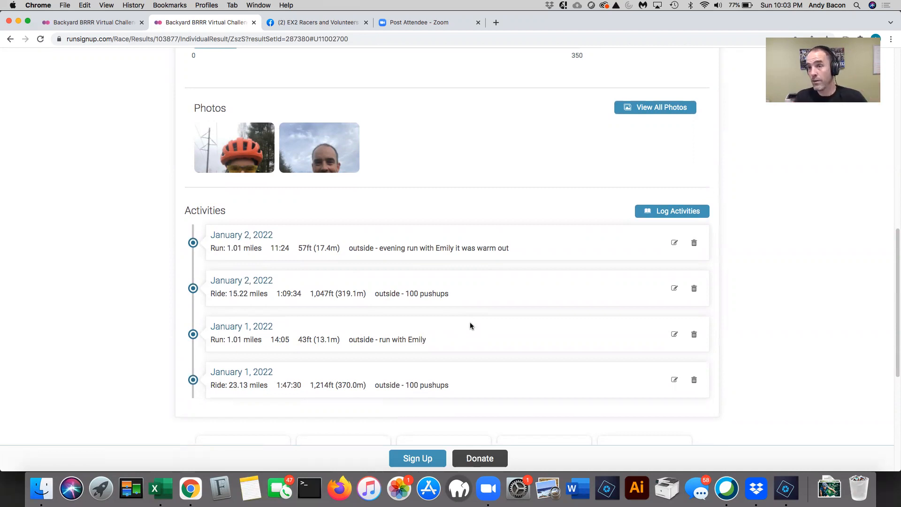
scroll(443, 296, "up", 3)
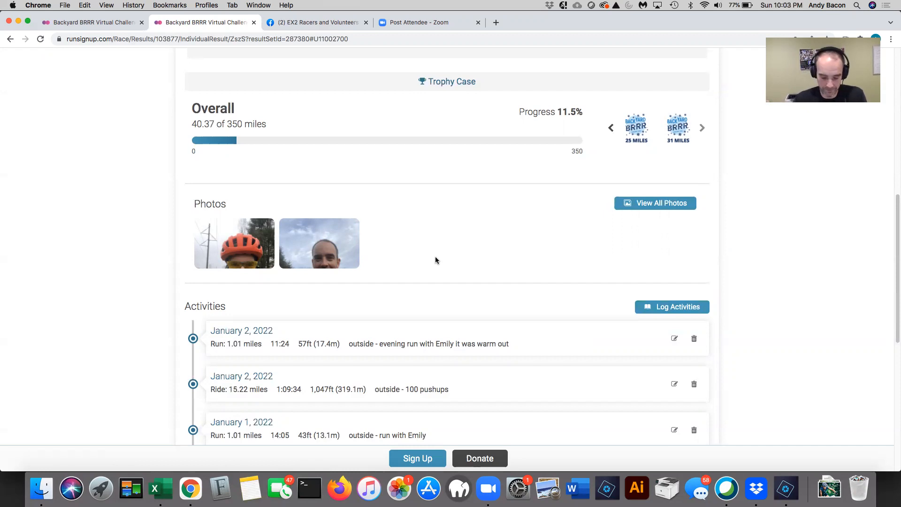
scroll(548, 107, "up", 10)
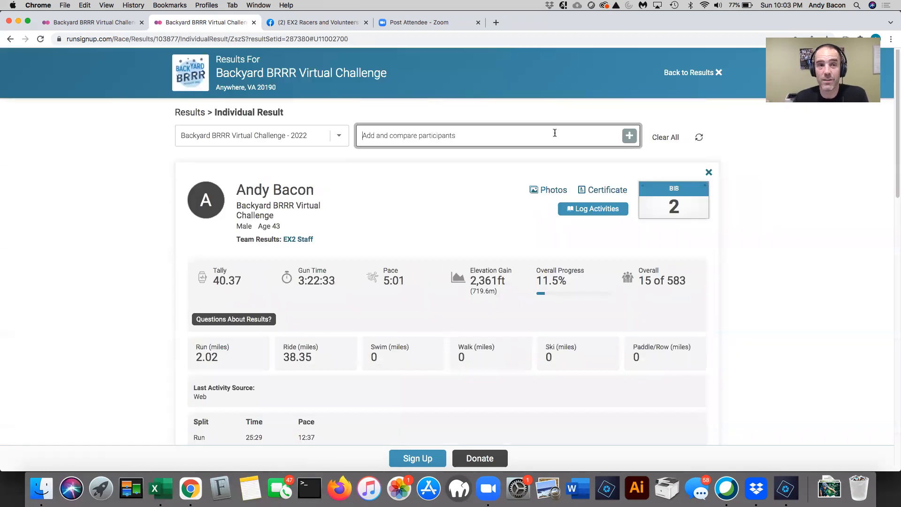
Navigate back to the challenge website and view the Homestretch donation page showing $22,808 of $50,000 raised.
left_click(683, 73)
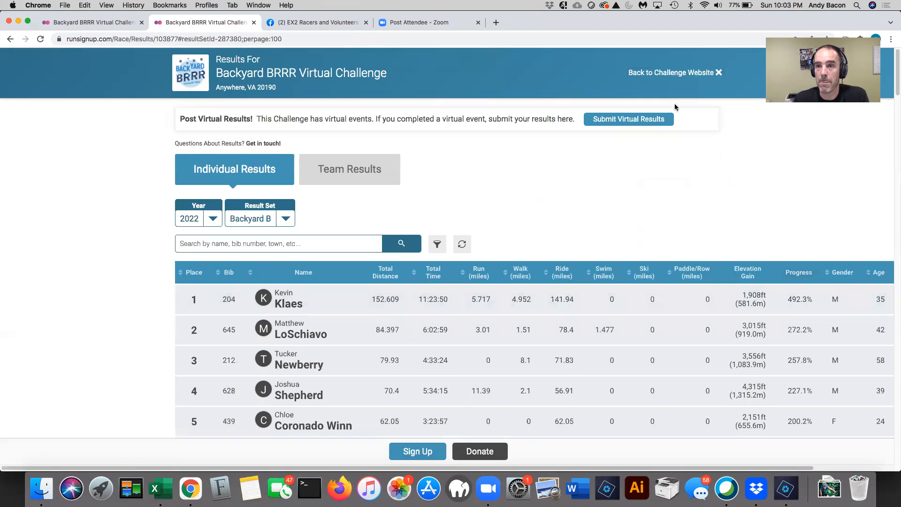
left_click(664, 74)
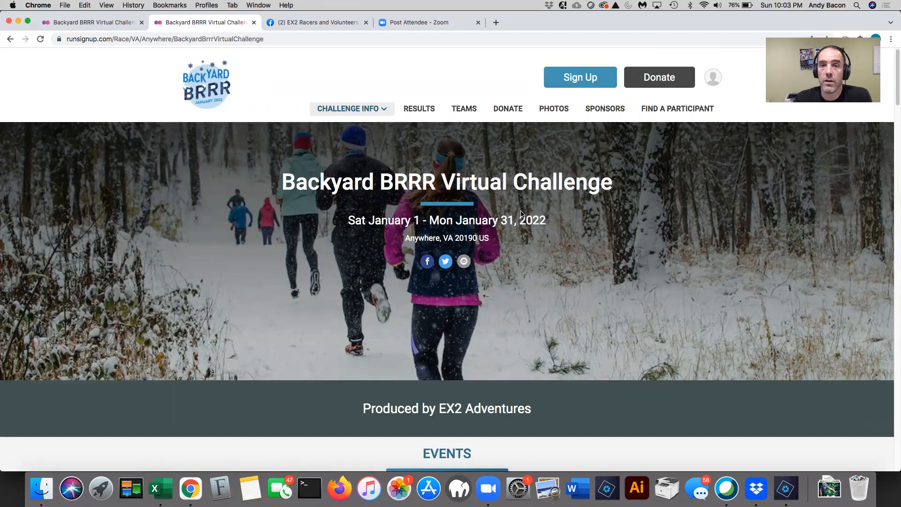
left_click(507, 110)
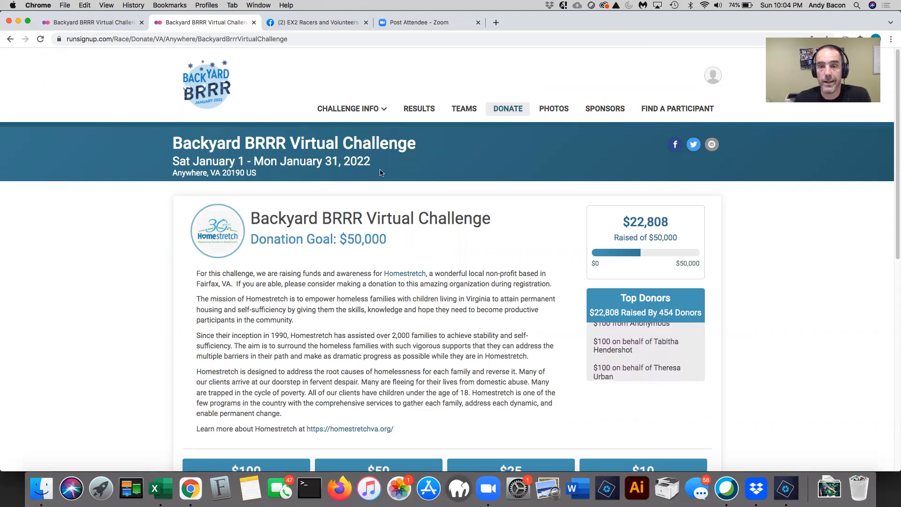
Return to the Backyard BRRR Virtual Challenge home page via the logo.
left_click(228, 99)
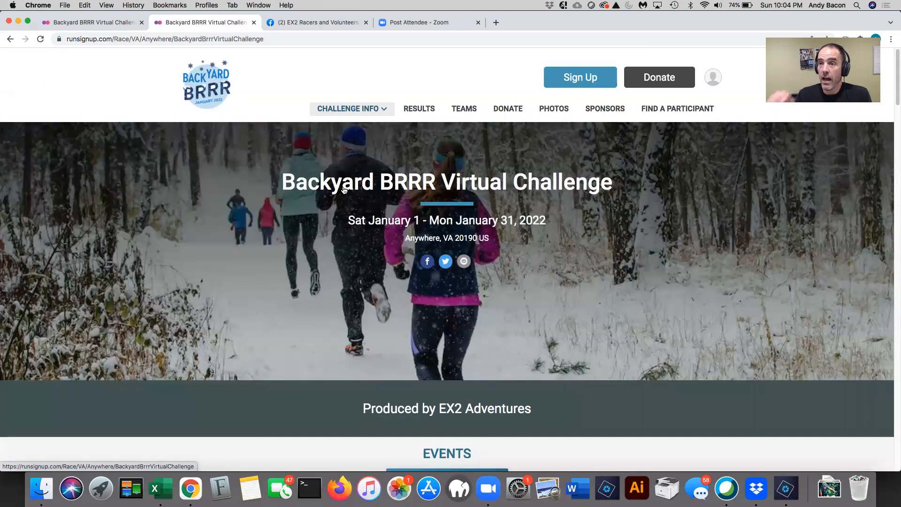